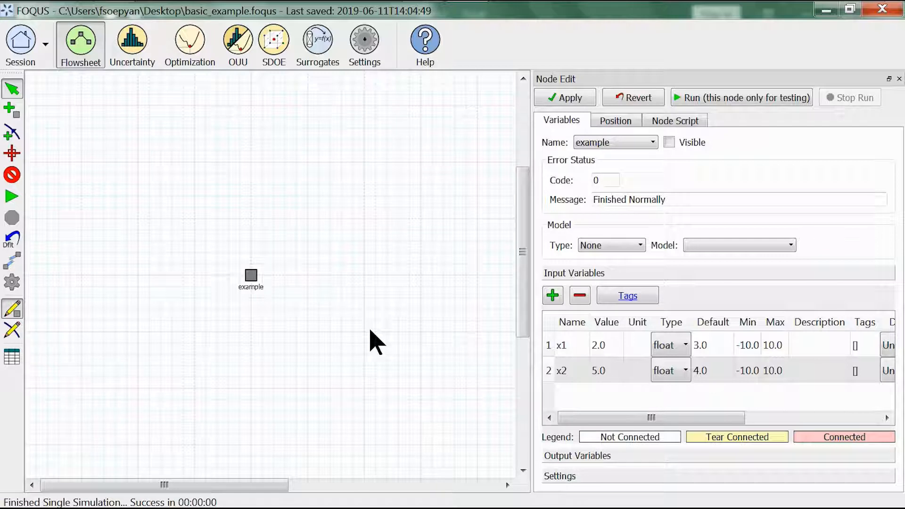
Switch to the blank Excel workbook and enter the headers example.x1 in A1 and example.x2 in B1.
key(alt+Tab)
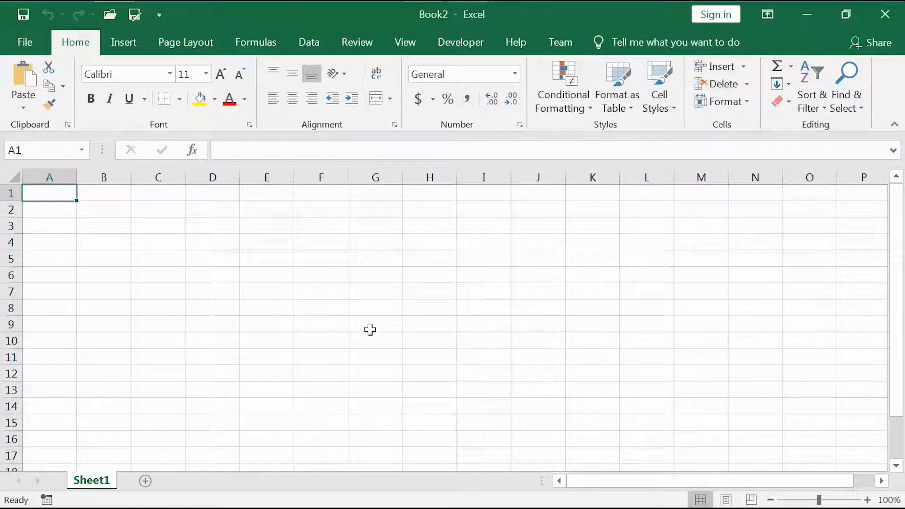
text(exampl)
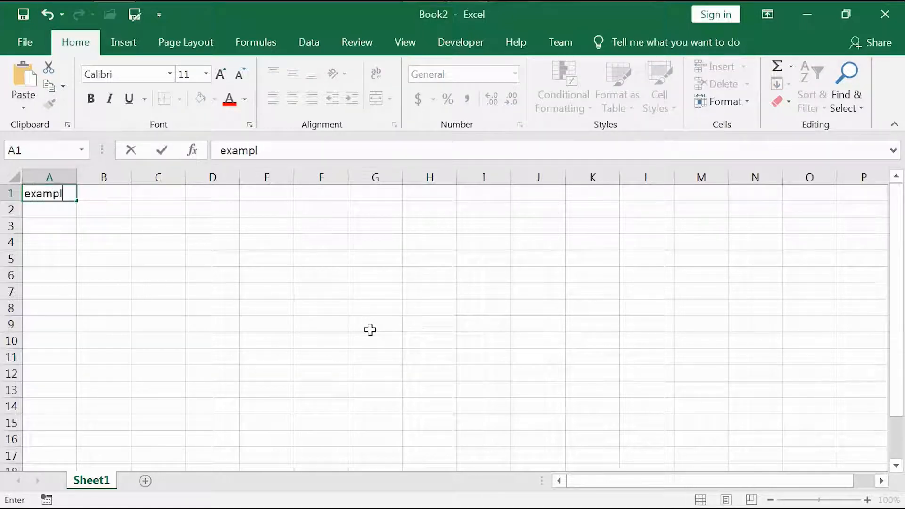
text(e.x1)
key(Tab)
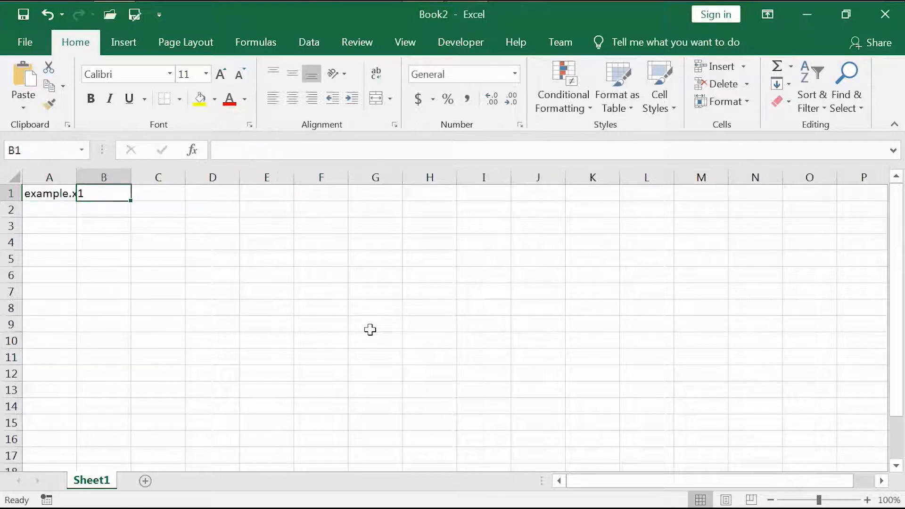
text(example)
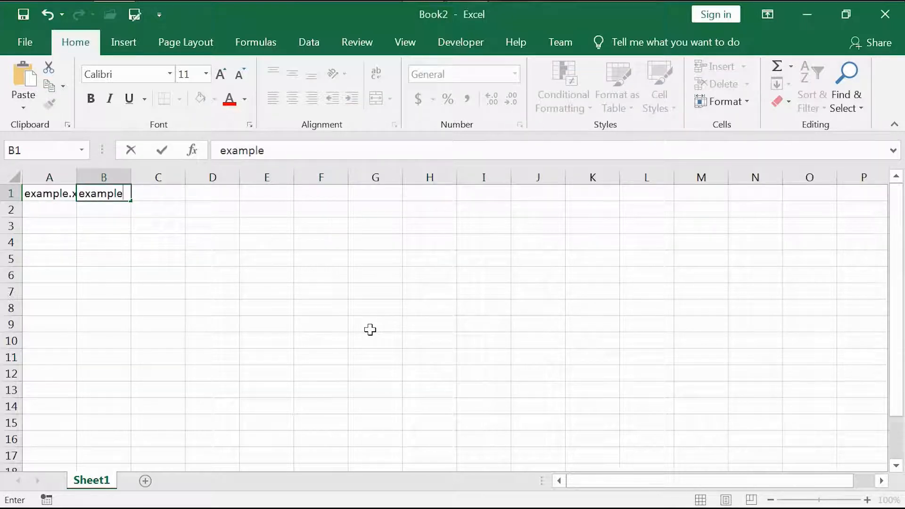
text(.x2)
key(Return)
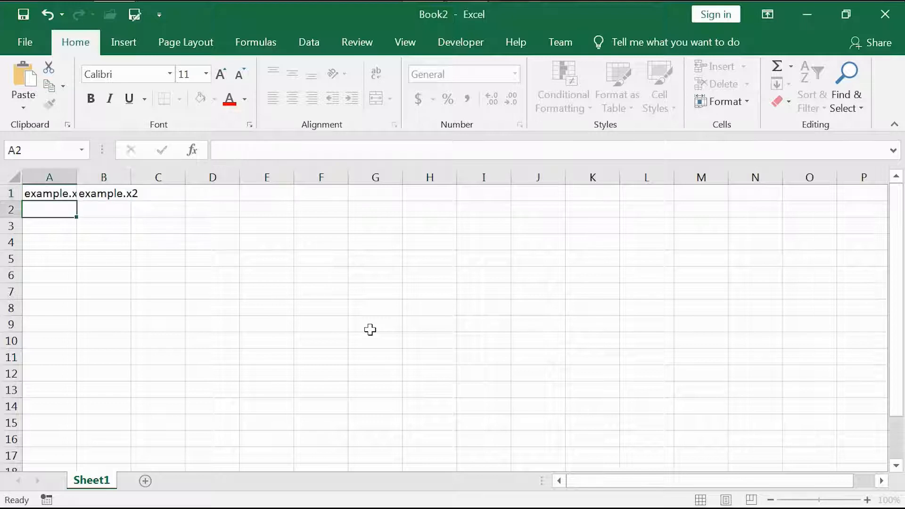
AutoFit the widths of columns B and A to their header text.
key(Up)
key(Right)
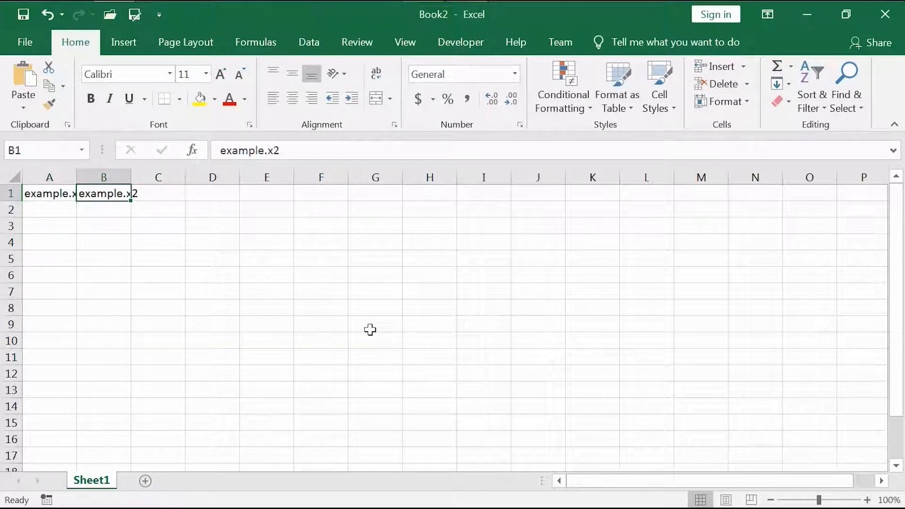
key(alt)
key(h)
key(o)
key(i)
key(Left)
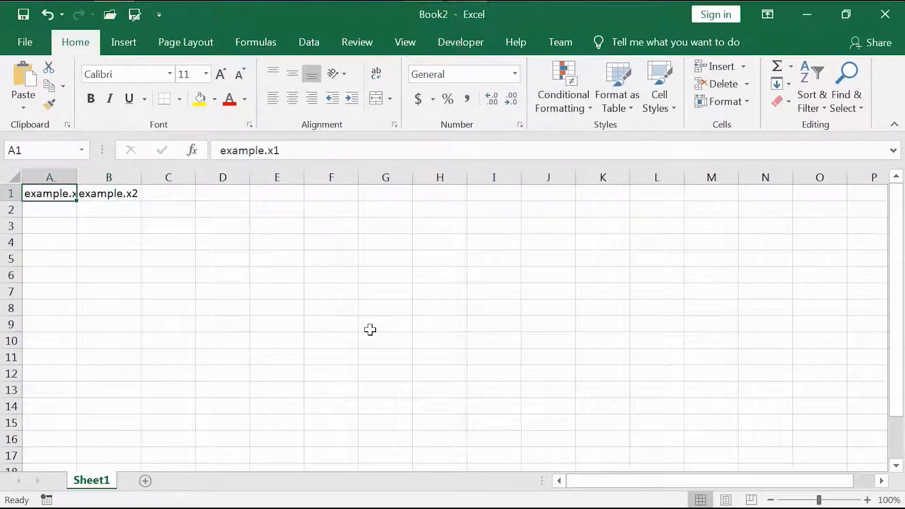
key(alt)
key(h)
key(o)
key(i)
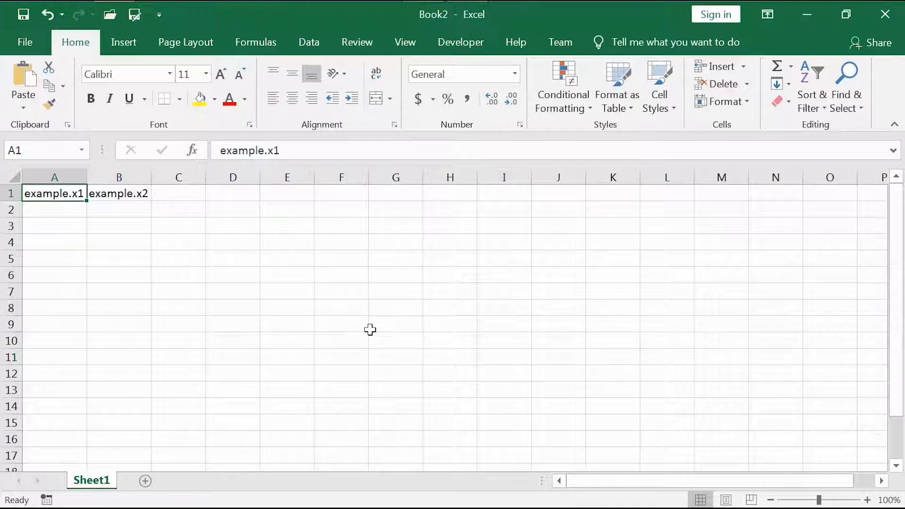
Switch to FOQUS, export the flowsheet results table to the clipboard, and paste it at A1 of a blank Excel workbook.
key(ctrl)
key(ctrl)
key(ctrl+h)
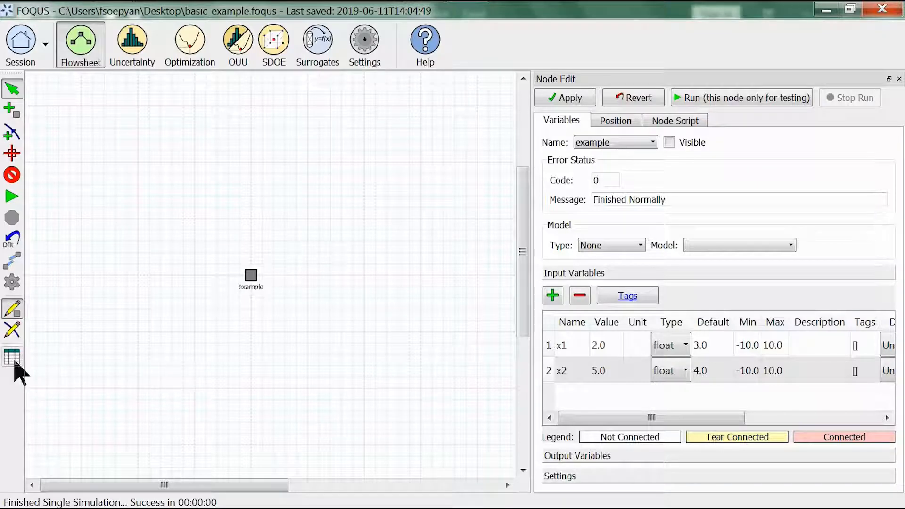
click(14, 363)
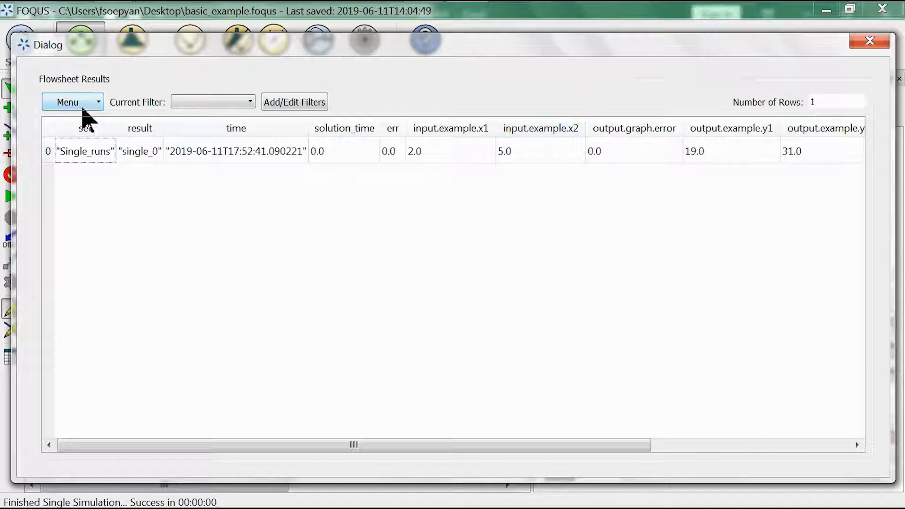
click(84, 109)
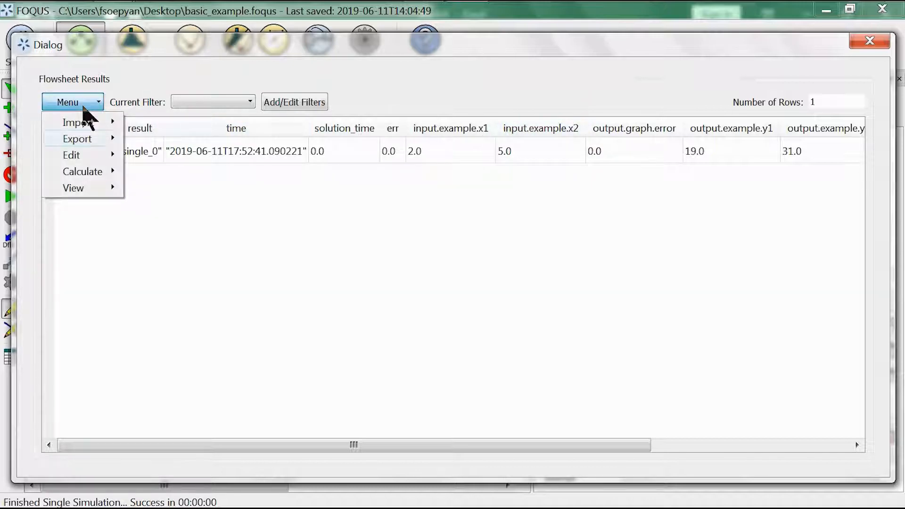
mouse_move(84, 139)
click(84, 107)
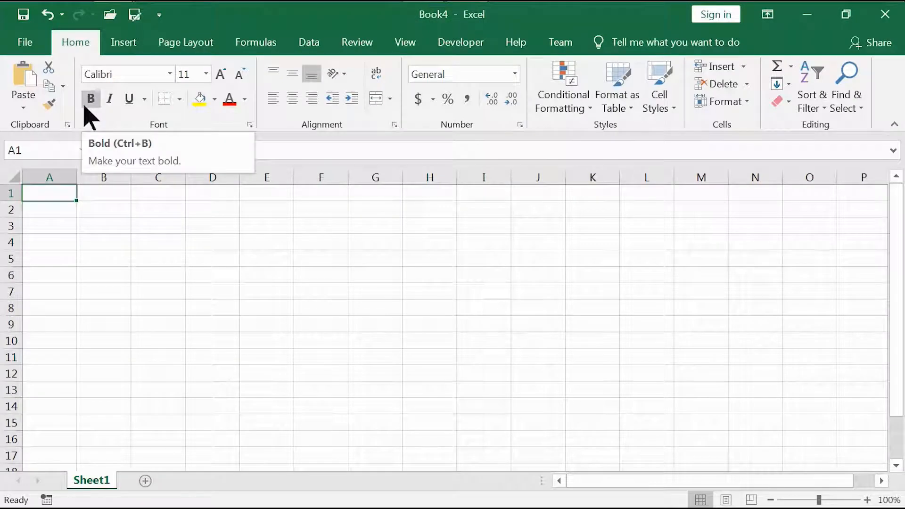
key(ctrl+v)
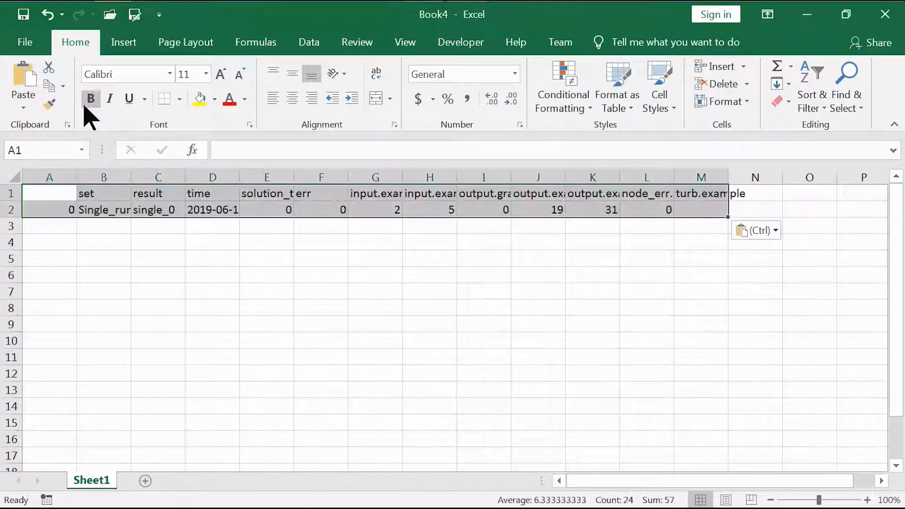
AutoFit the widths of columns B through M to the pasted header names.
key(Right)
key(Right)
key(Right)
key(Right)
key(Right)
key(Right)
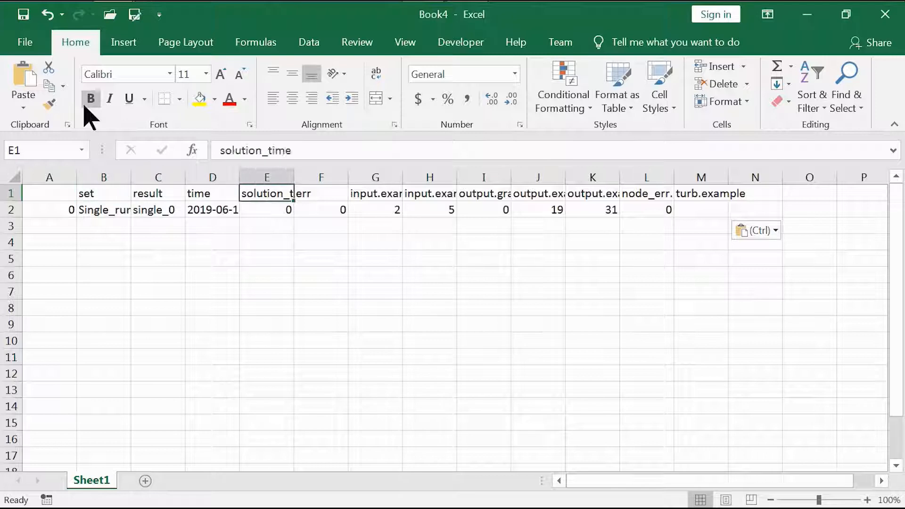
key(Left)
key(Left)
key(Left)
key(Left)
key(Left)
key(ctrl+shift+Right)
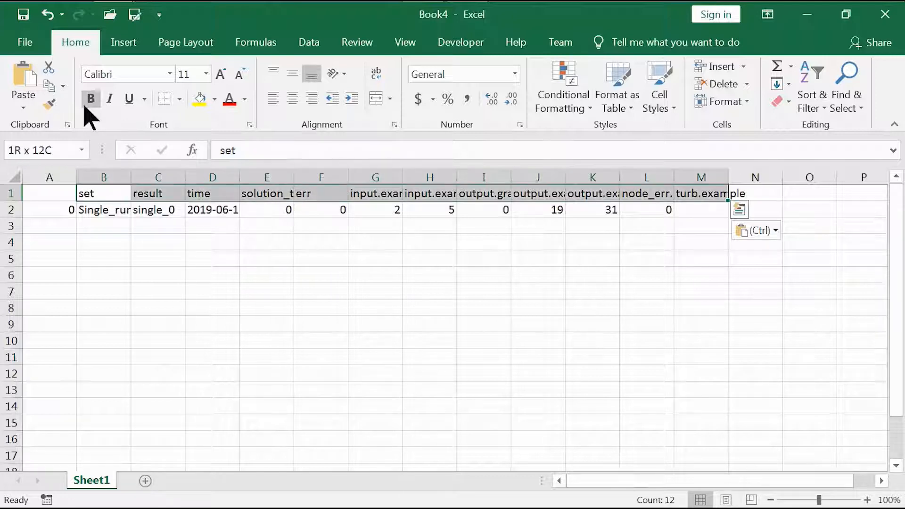
key(alt+h)
key(o)
key(i)
Examine the column headers to locate the input variables of the example node.
key(Right)
key(Right)
key(Right)
key(Right)
key(Right)
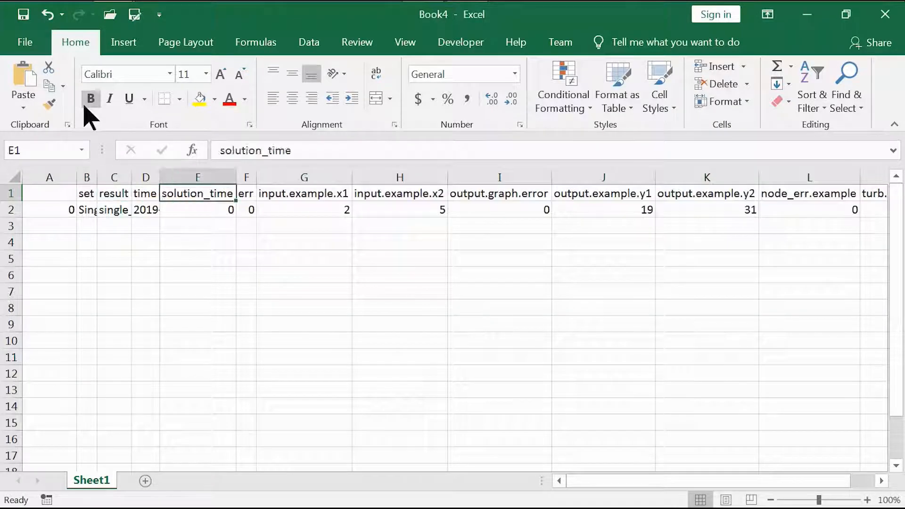
key(Right)
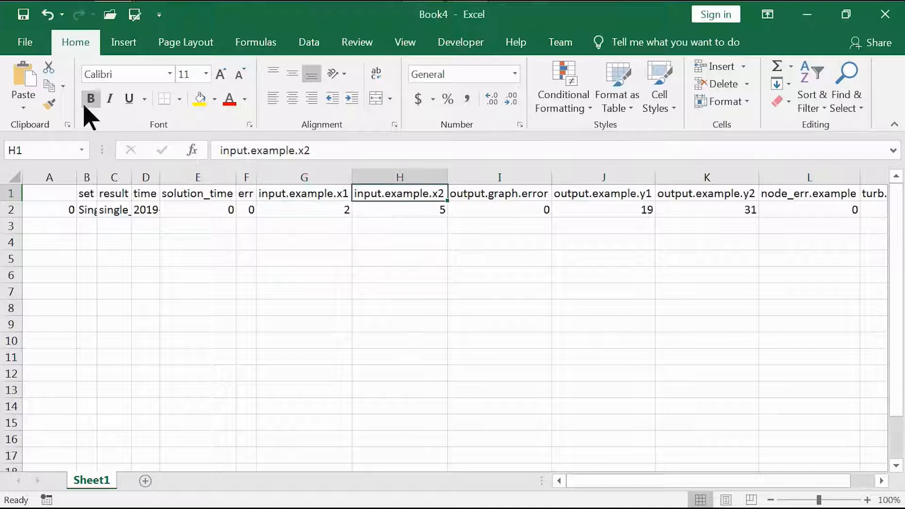
key(Left)
key(Right)
key(Left)
key(Left)
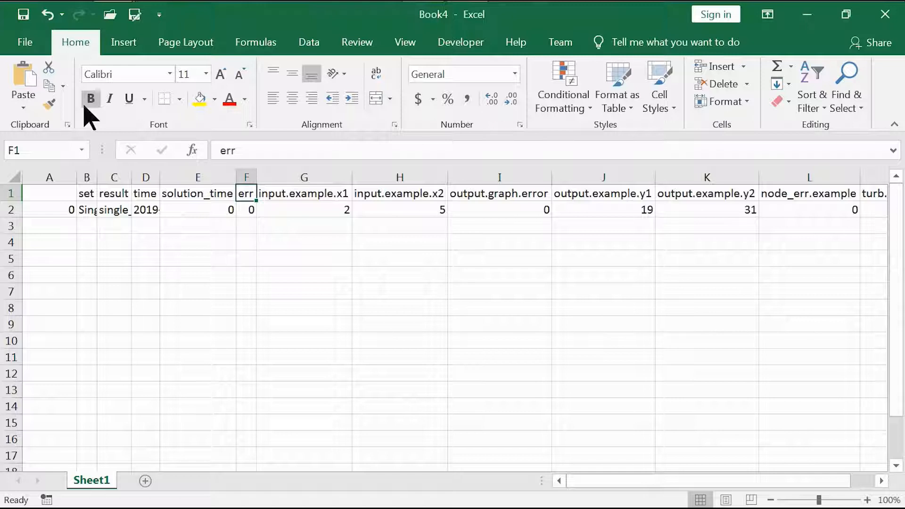
key(Right)
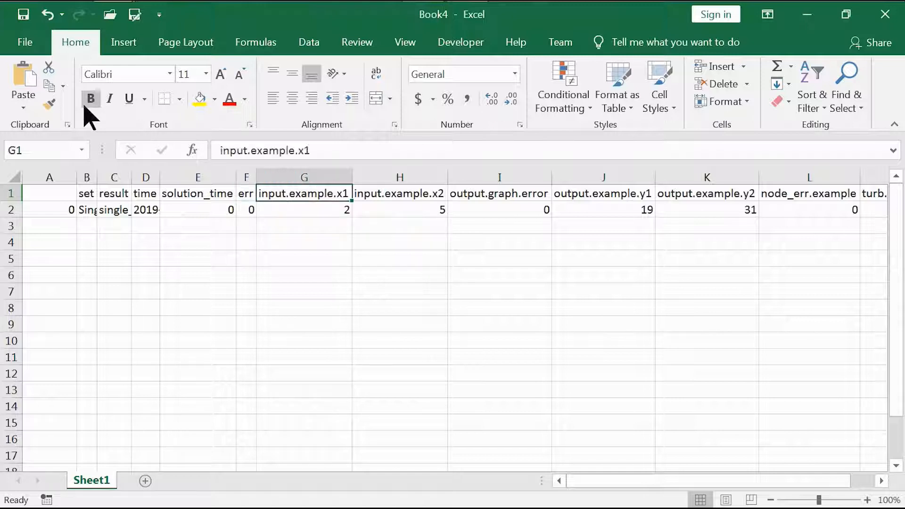
Clear the index, set, result, time, solution_time and err data in A1:F2.
key(Left)
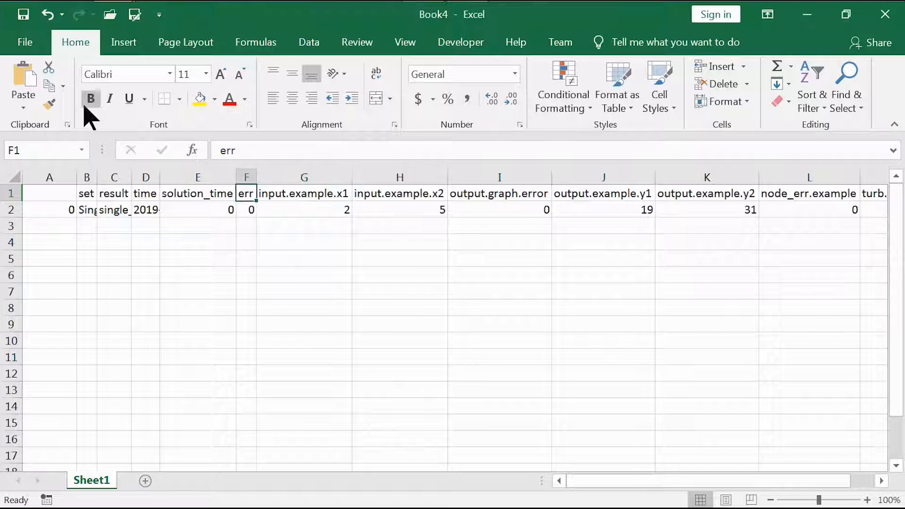
key(shift+Down)
key(shift+Left)
key(shift+Left)
key(shift+Left)
key(shift+Left)
key(shift+Left)
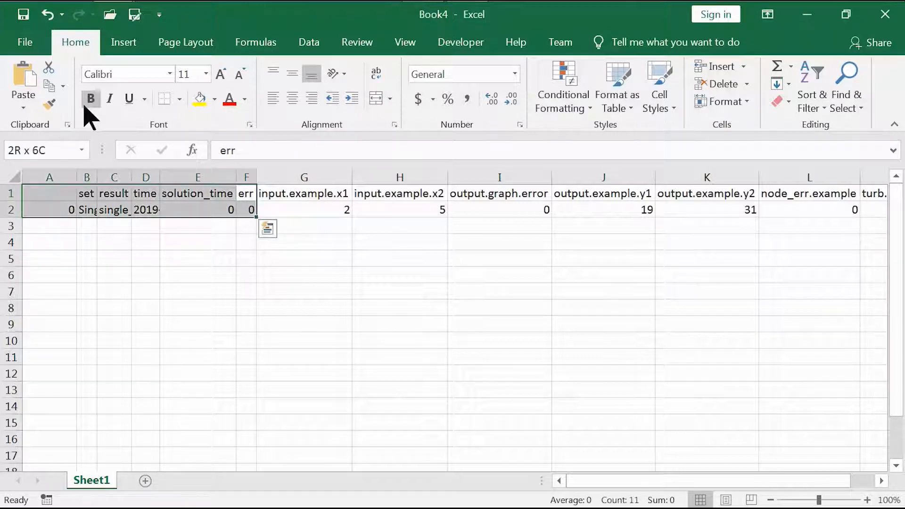
Clear the output and error data in I1:M2, from output.graph.error through the turb column.
key(Right)
key(Right)
key(Right)
key(shift+Down)
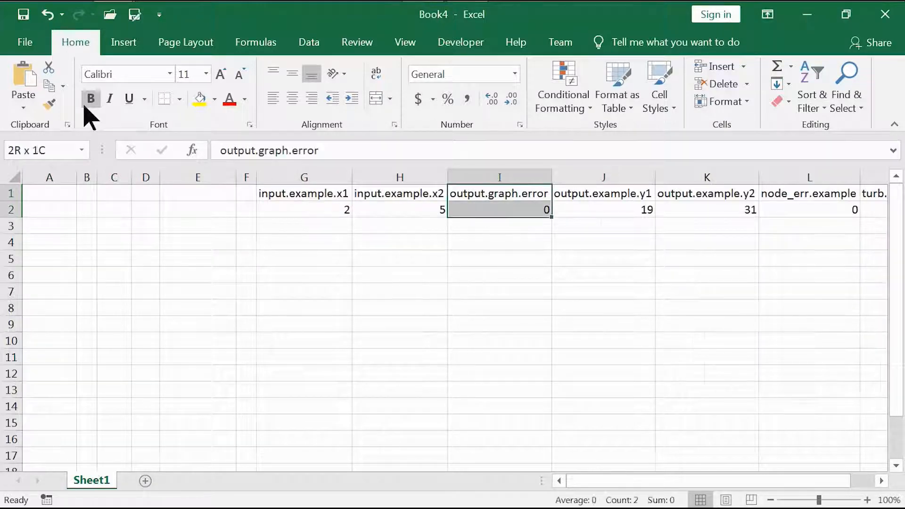
key(shift+Right)
key(shift+Right)
key(shift+Right)
key(shift+Right)
key(Delete)
Copy the two input variable columns in G1:H2 and paste them at A1.
key(Left)
key(Left)
key(shift+Down)
key(shift+Right)
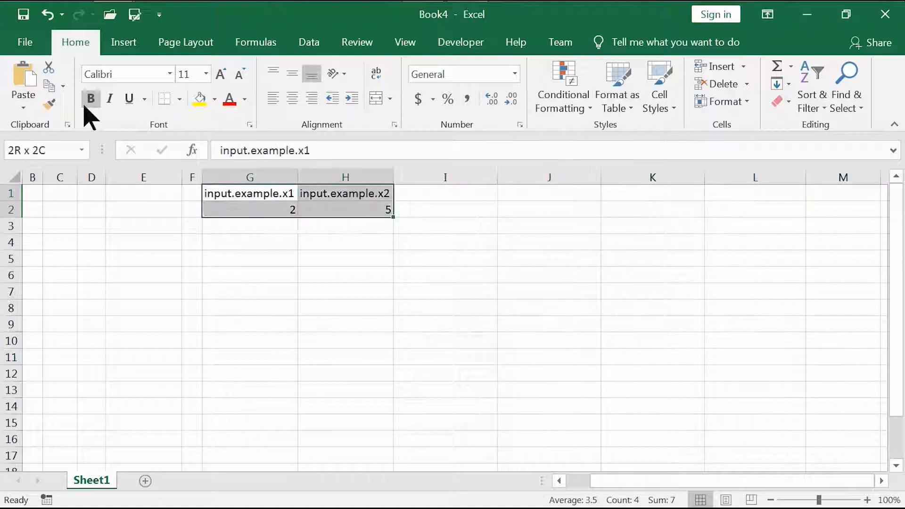
key(ctrl+c)
key(Left)
key(Left)
key(Left)
key(Left)
key(Left)
key(Left)
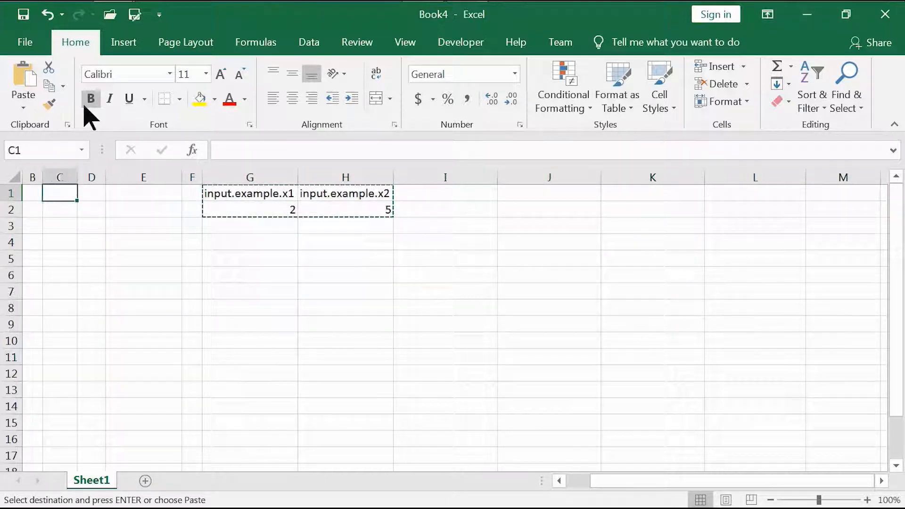
key(Return)
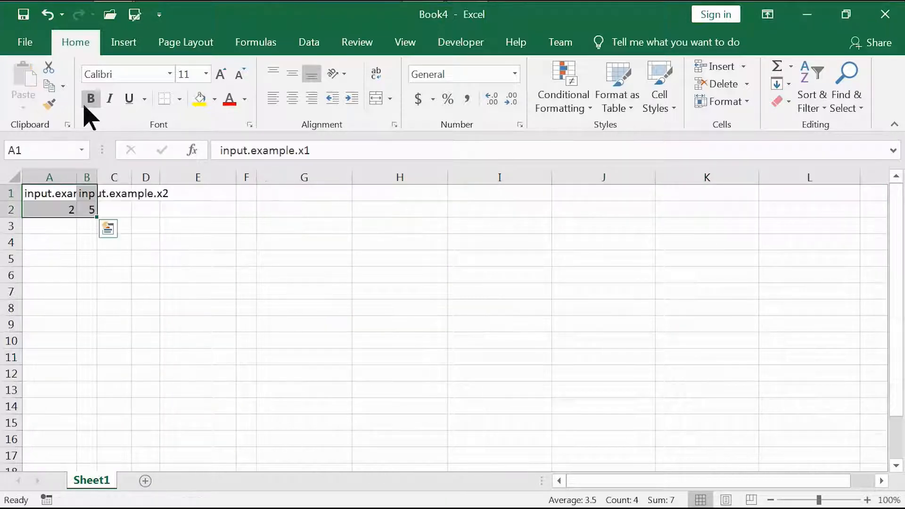
AutoFit columns A and B to the input variable headers.
key(Left)
key(shift+Right)
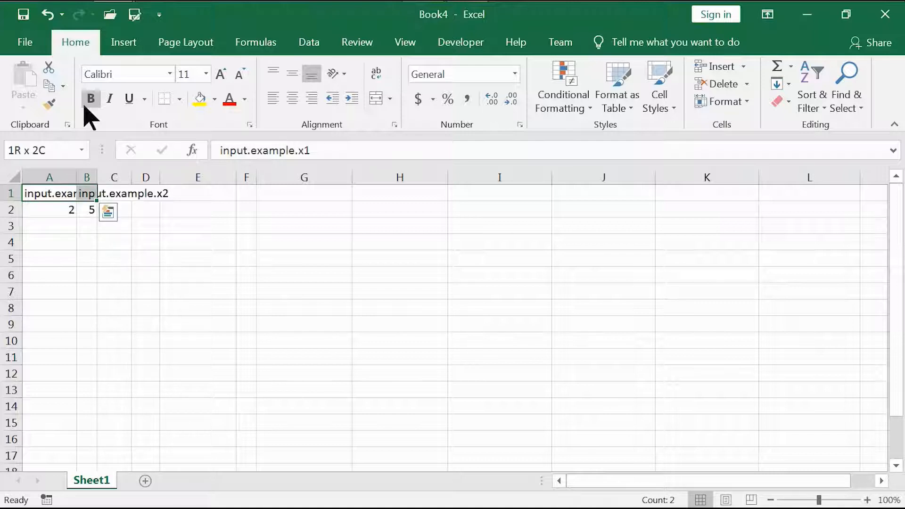
key(alt+h)
key(o)
key(i)
Remove the "input." prefix from the header in A1 so it reads example.x1.
key(shift+Left)
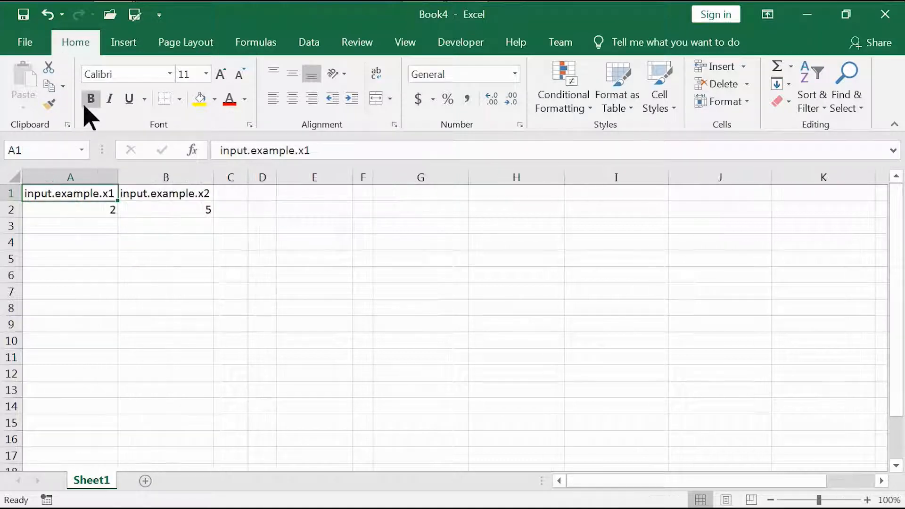
key(F2)
key(Left)
key(Left)
key(Left)
key(Left)
key(Left)
key(Left)
key(Left)
key(Left)
key(Left)
key(Left)
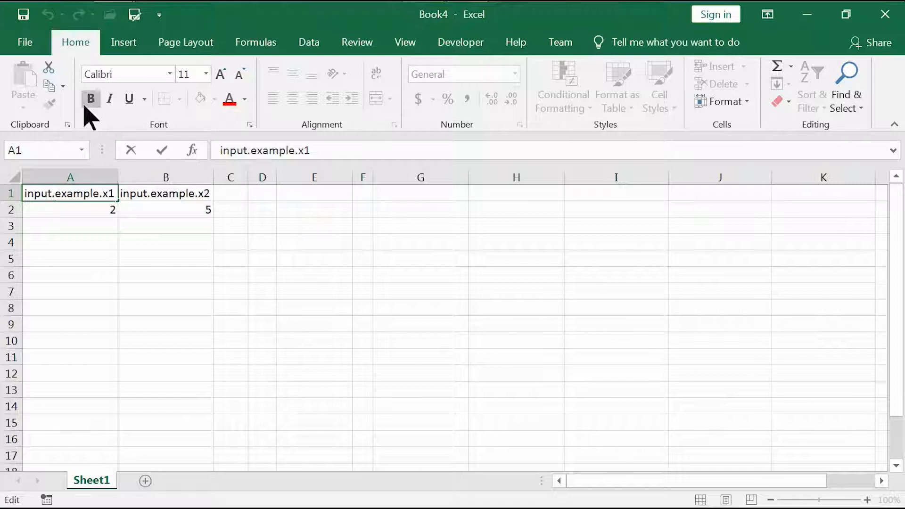
key(BackSpace)
key(BackSpace)
key(BackSpace)
key(BackSpace)
key(BackSpace)
key(BackSpace)
key(Tab)
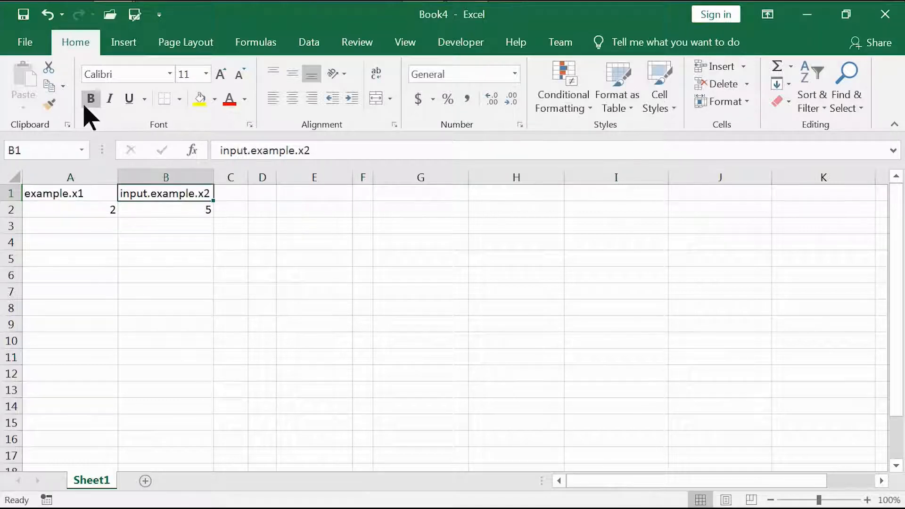
Remove the "input." prefix from the header in B1 so it reads example.x2, and clear the values in A2:B2.
key(F2)
key(Left)
key(Left)
key(Left)
key(Left)
key(Left)
key(Left)
key(Left)
key(Left)
key(Left)
key(Left)
key(BackSpace)
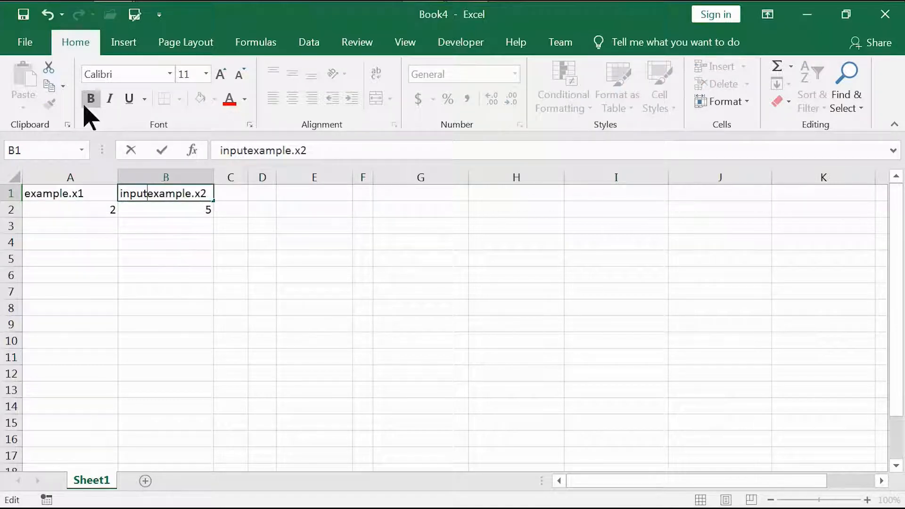
key(BackSpace)
key(BackSpace)
key(BackSpace)
key(BackSpace)
key(BackSpace)
key(Return)
key(shift+Right)
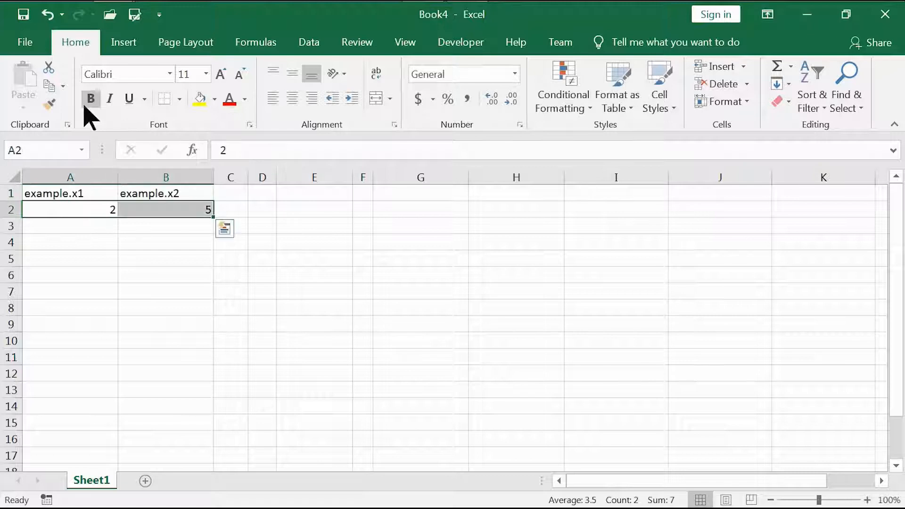
key(Delete)
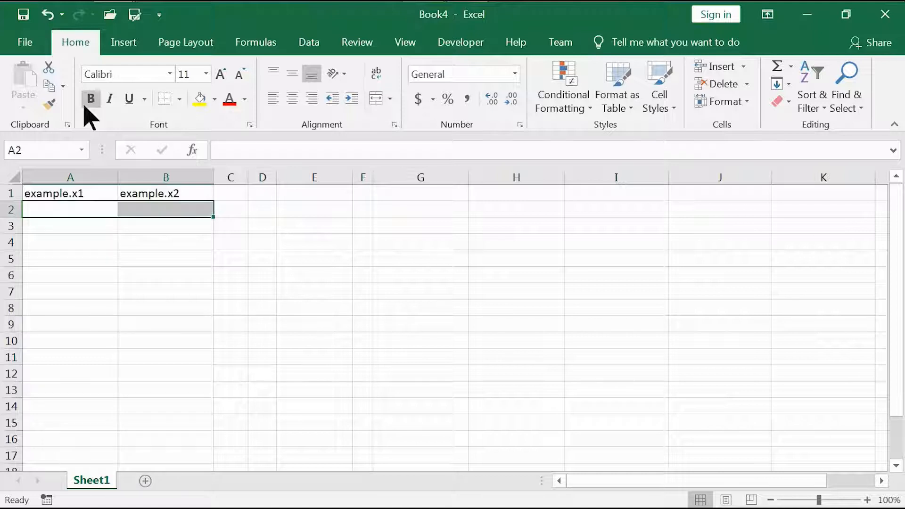
Return to FOQUS, close the flowsheet results dialog, and open the Uncertainty section.
key(ctrl+n)
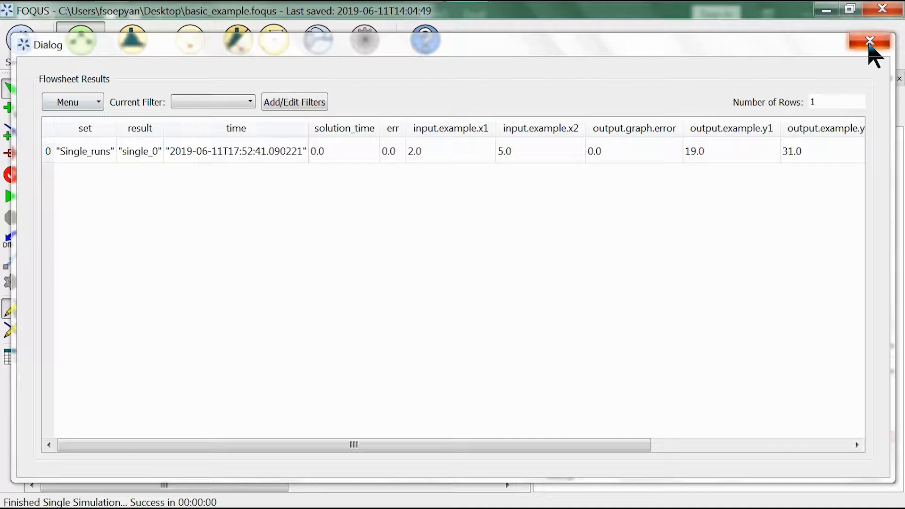
click(873, 46)
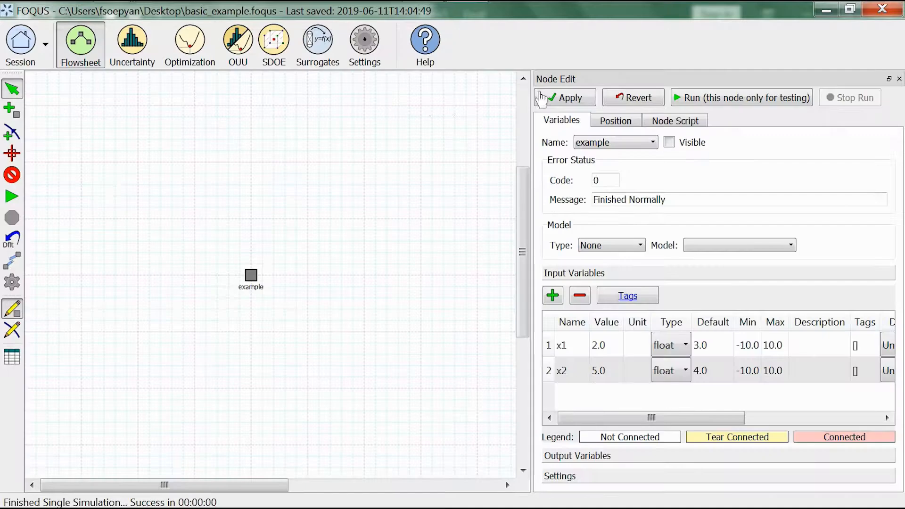
click(147, 52)
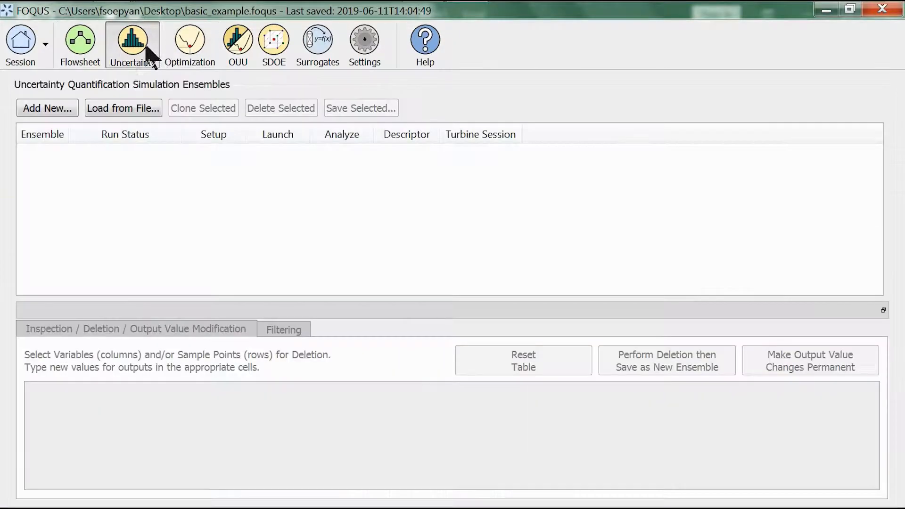
Add a new simulation ensemble from the flowsheet with 10 samples generated by the Monte Carlo scheme.
click(53, 113)
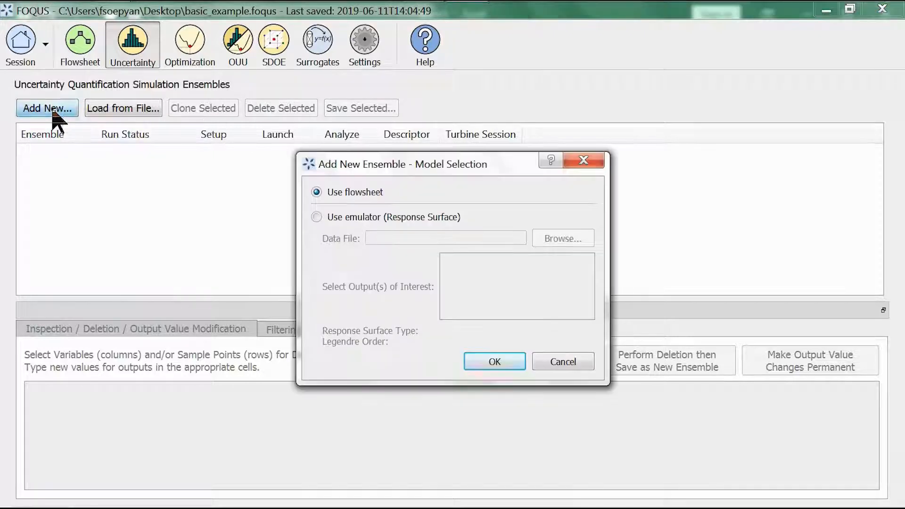
click(488, 363)
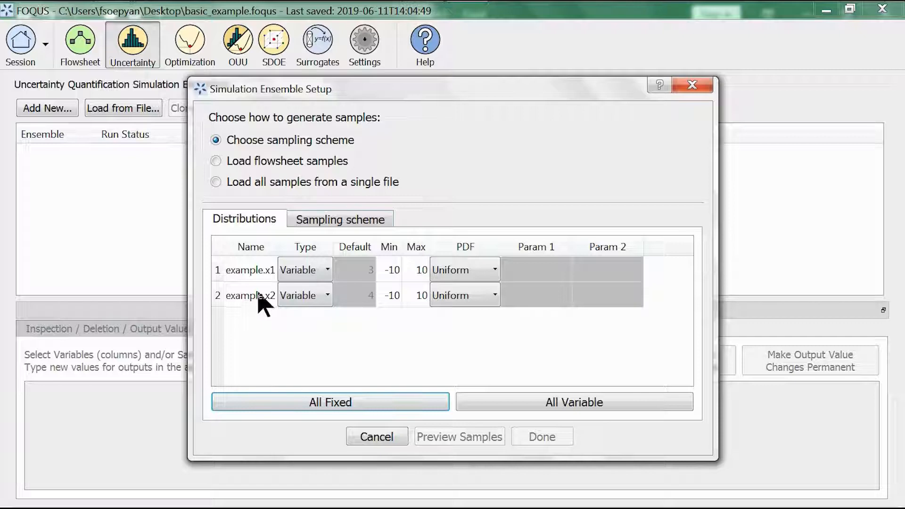
click(339, 220)
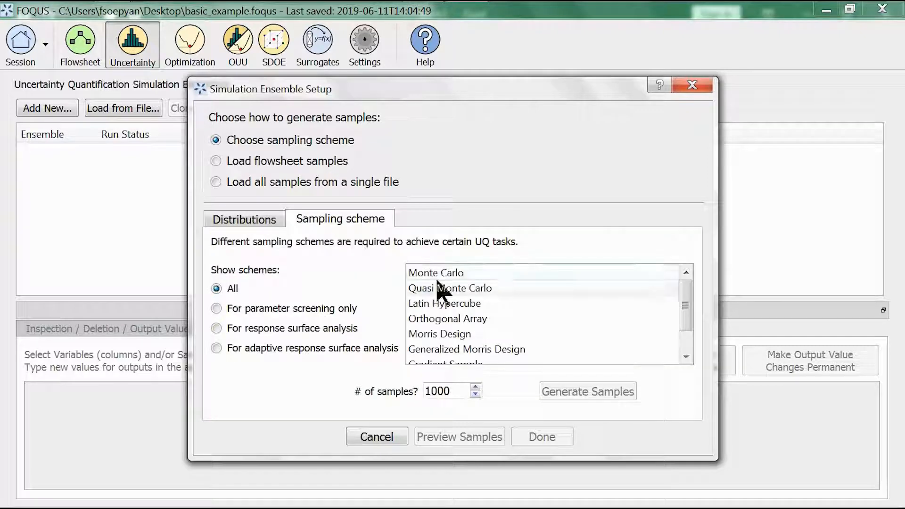
click(438, 273)
click(457, 393)
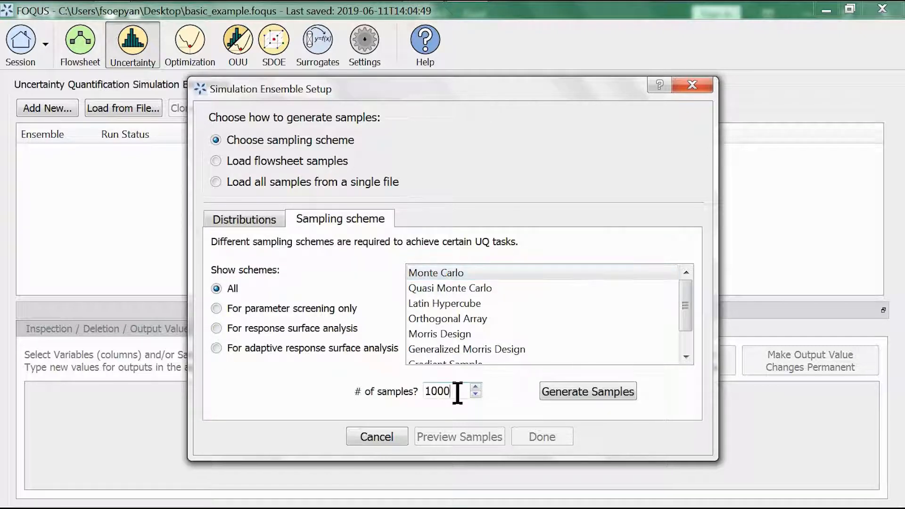
key(BackSpace)
key(BackSpace)
click(566, 393)
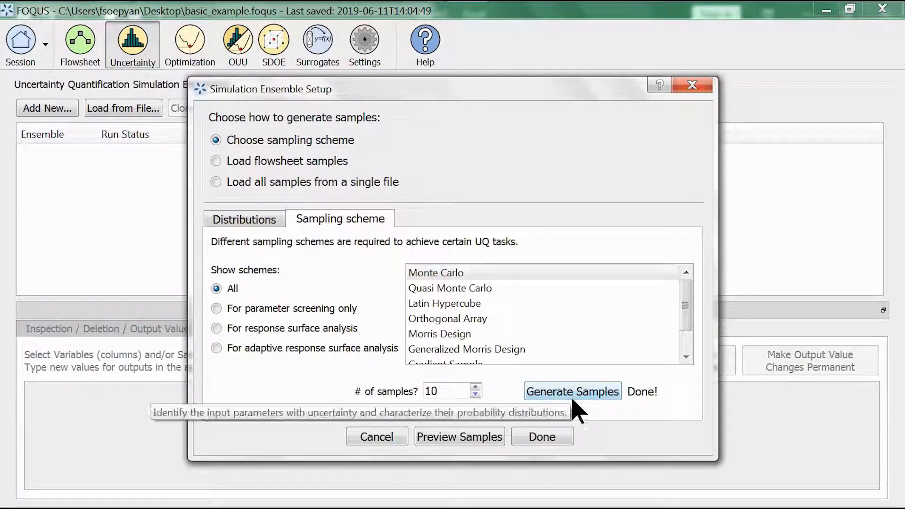
click(559, 443)
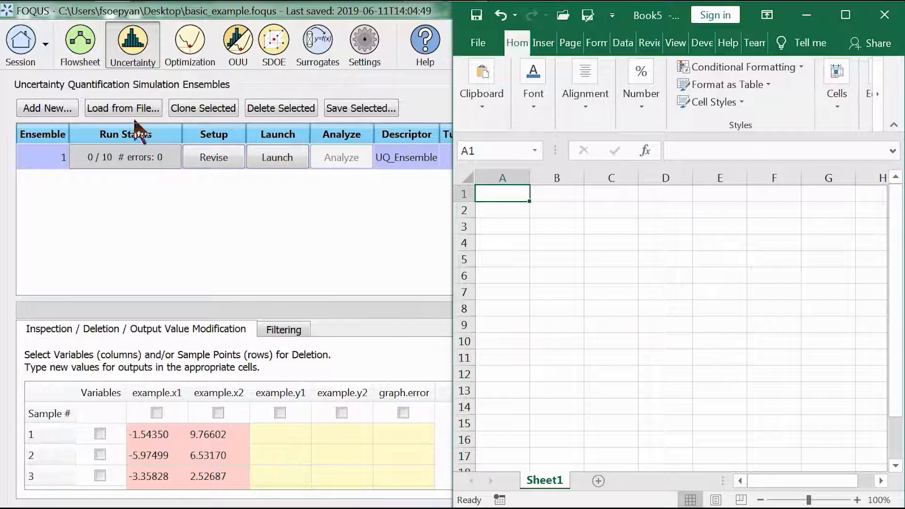
In a blank Excel sheet, enter the input variable headers example.x1 in A1 and example.x2 in B1.
text(ex)
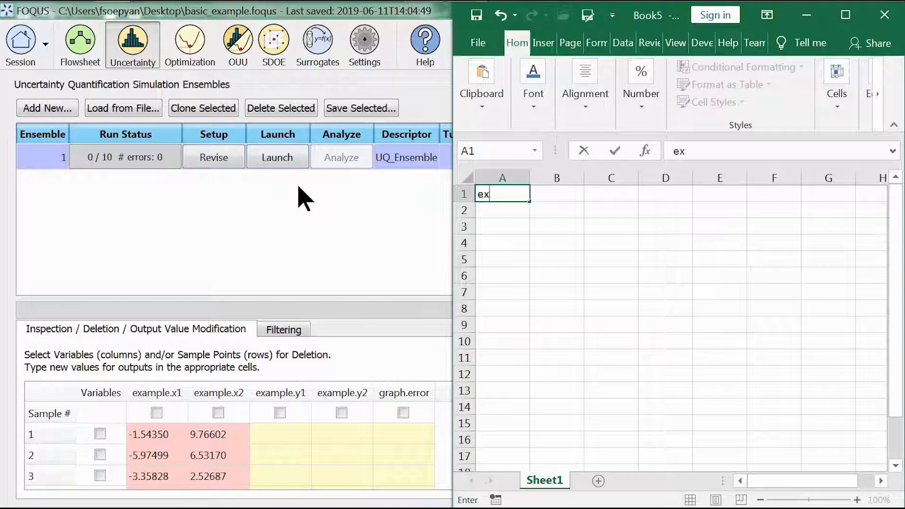
text(ample.x1)
key(Tab)
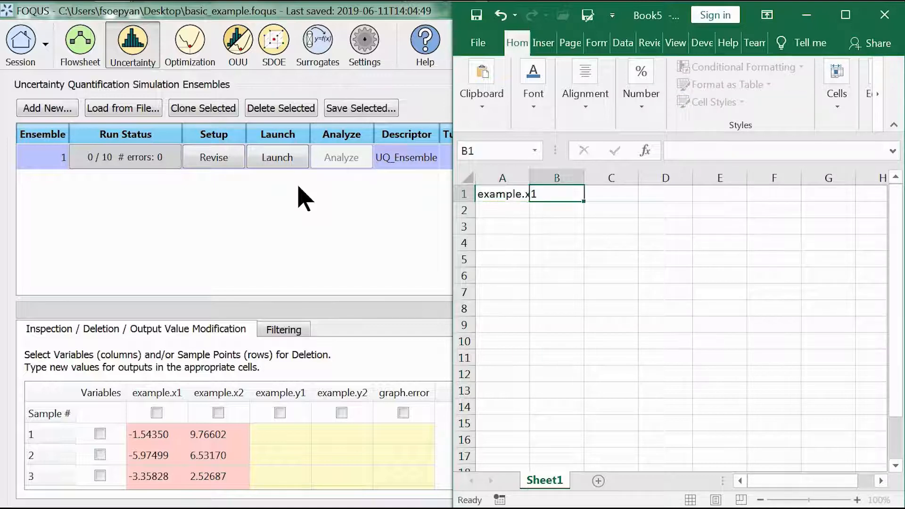
text(example.)
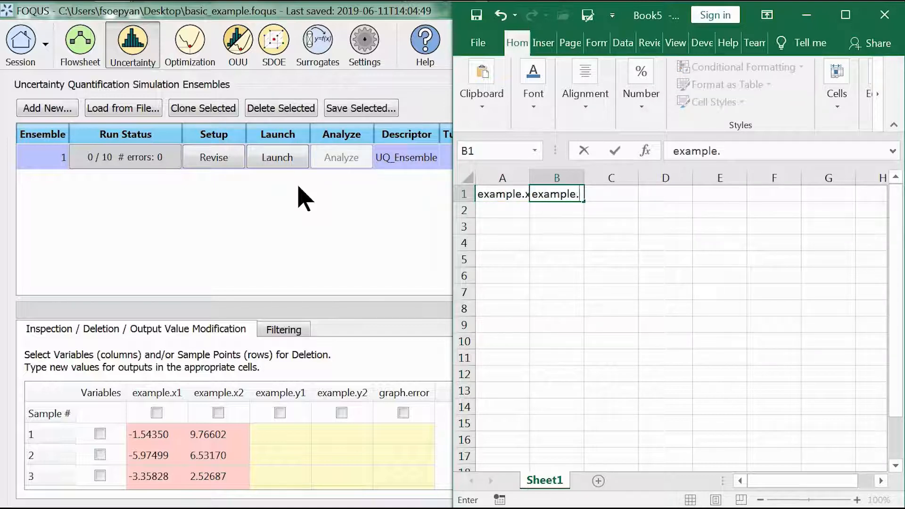
text(x2)
key(Return)
AutoFit columns A and B to their headers and maximize the Excel window.
key(Up)
key(shift+Right)
key(alt)
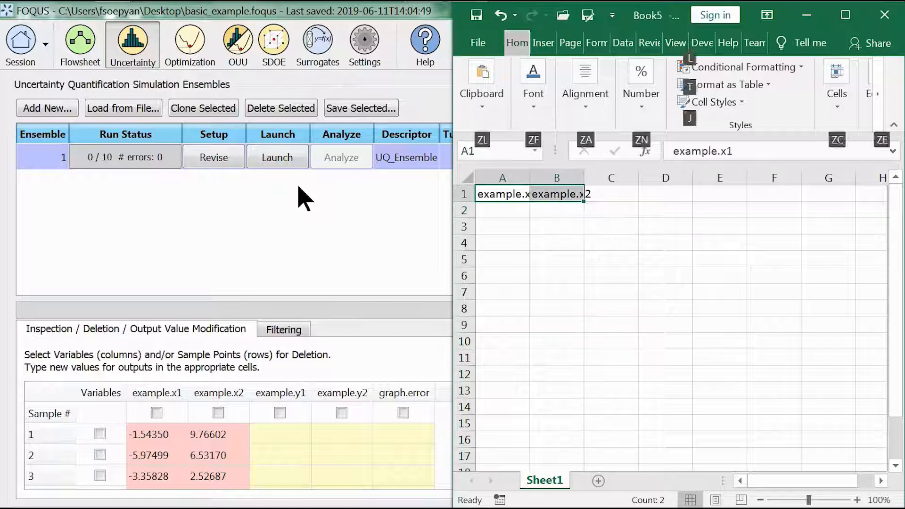
key(o)
key(i)
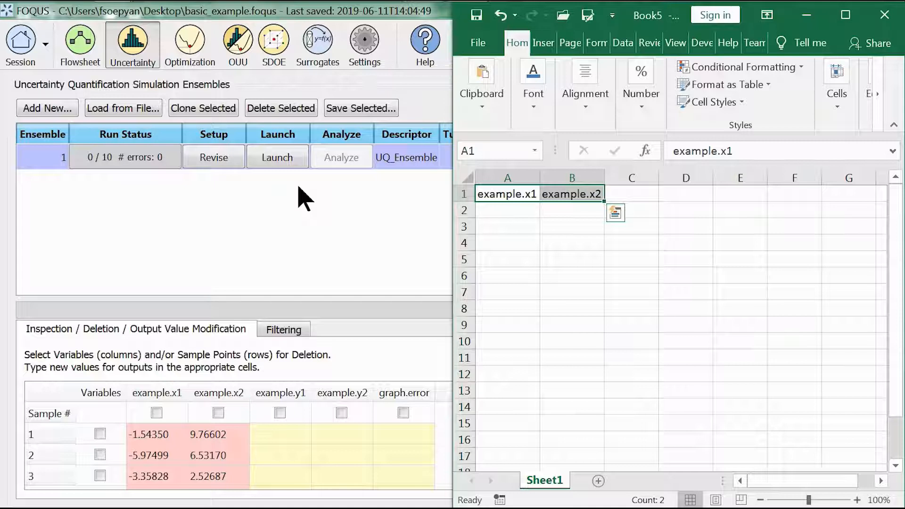
key(super+Up)
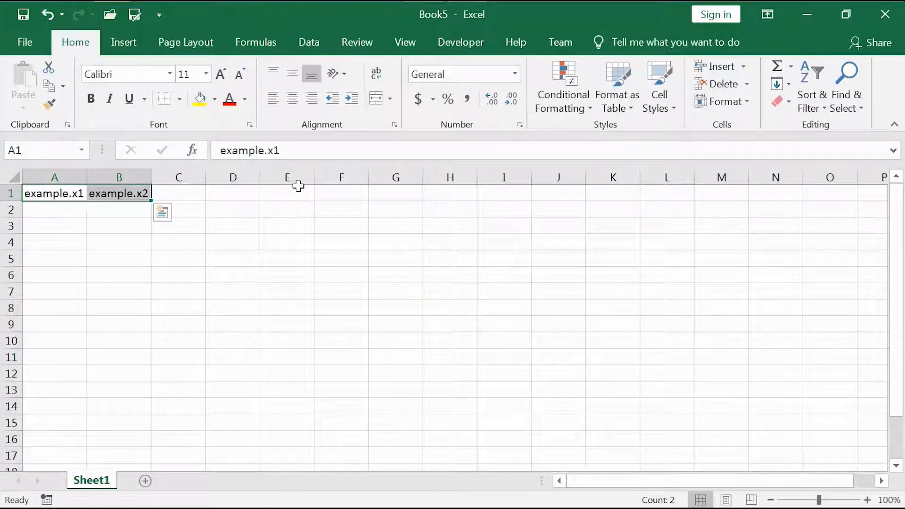
Enter the example.x1 sample values 1, 3, 5, 7 and 9 in cells A2 to A6.
key(Down)
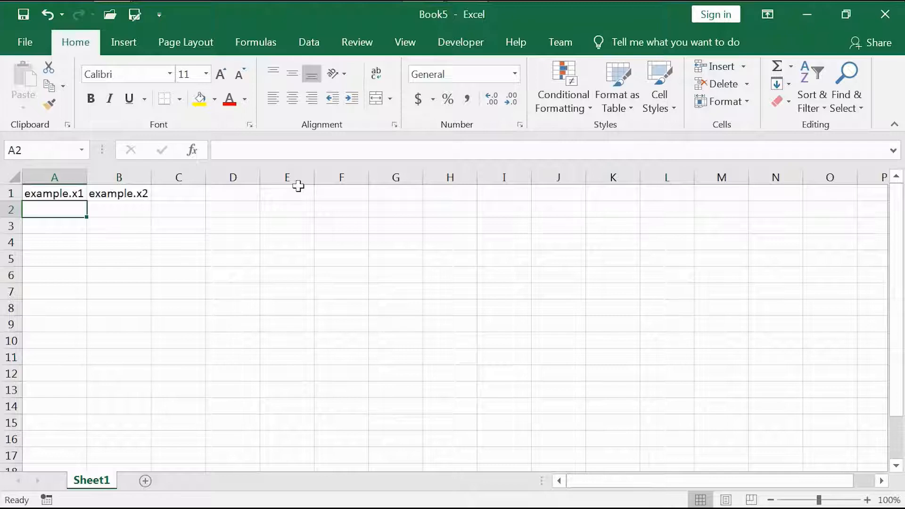
text(1)
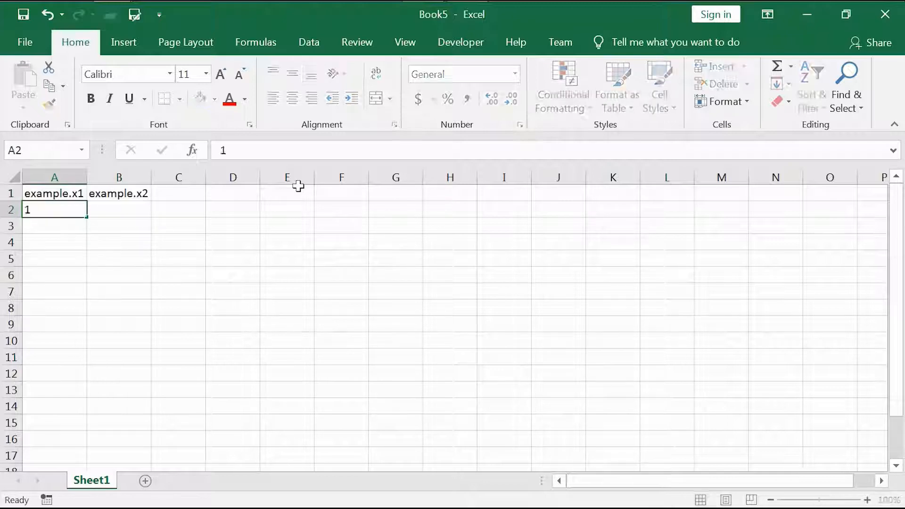
key(Return)
text(3)
key(Return)
text(5)
key(Return)
text(7)
key(Return)
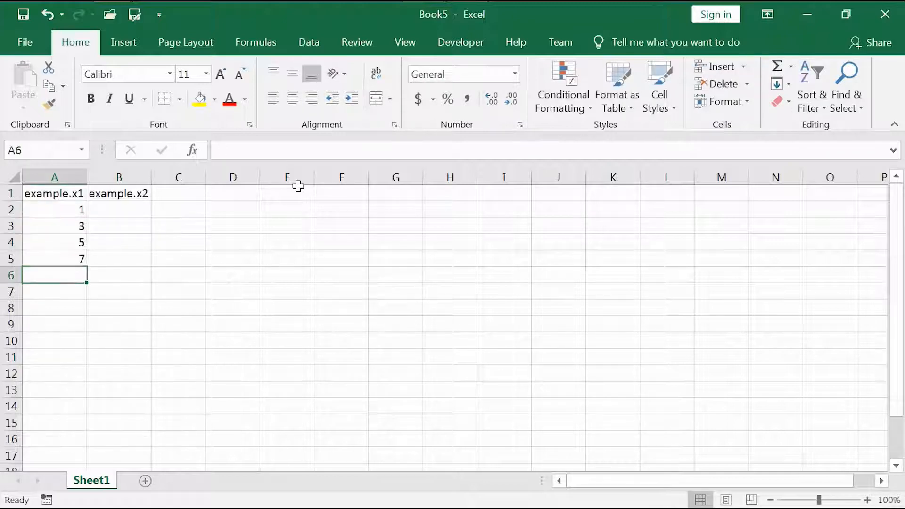
text(9)
key(Up)
Enter the example.x2 sample values 0, 2, 4, 6 and 8 in cells B2 to B6.
key(Up)
key(Up)
key(Up)
key(Right)
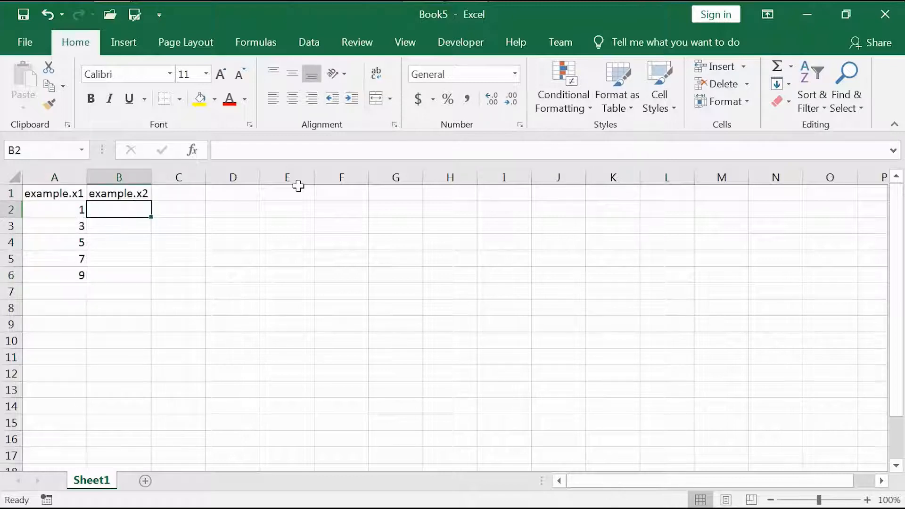
text(0)
key(Return)
text(2)
key(Return)
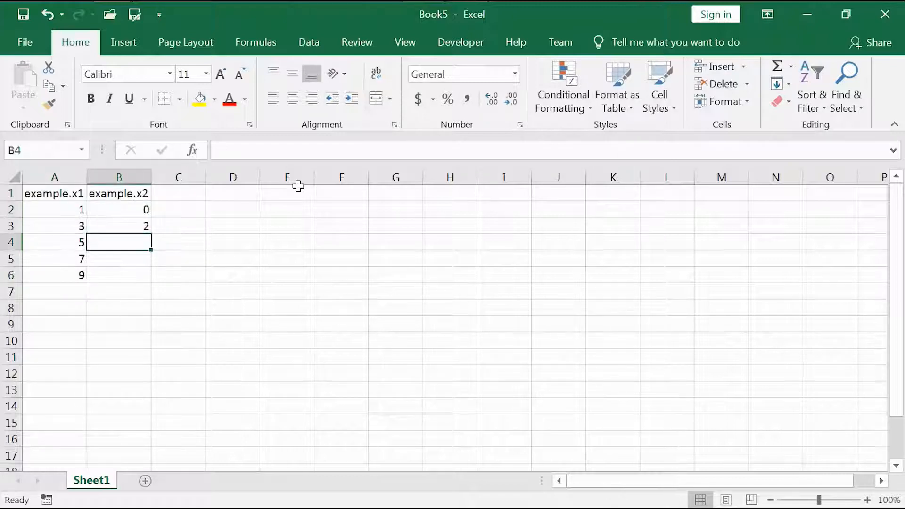
text(4)
key(Return)
text(6)
key(Return)
text(8)
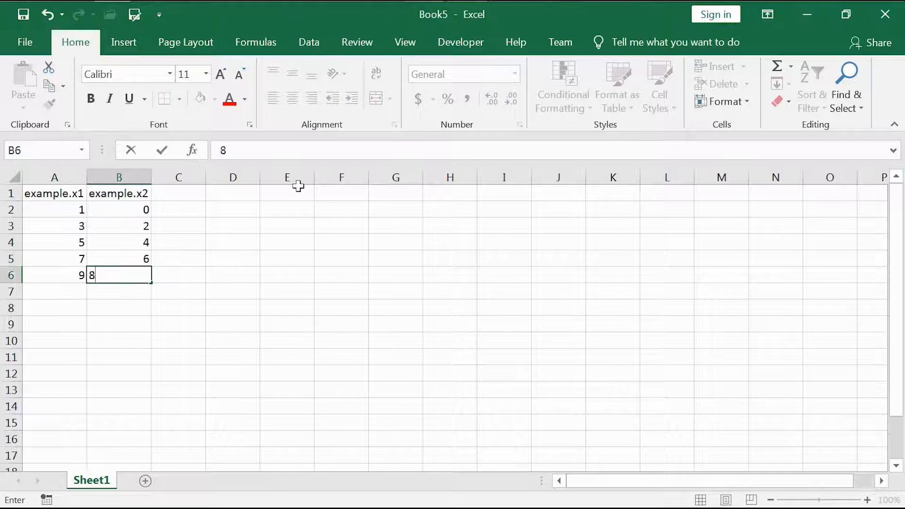
key(Return)
Review the sample table, checking the input variable headers in A1 and B1.
key(Up)
key(Up)
key(Up)
key(Up)
key(Up)
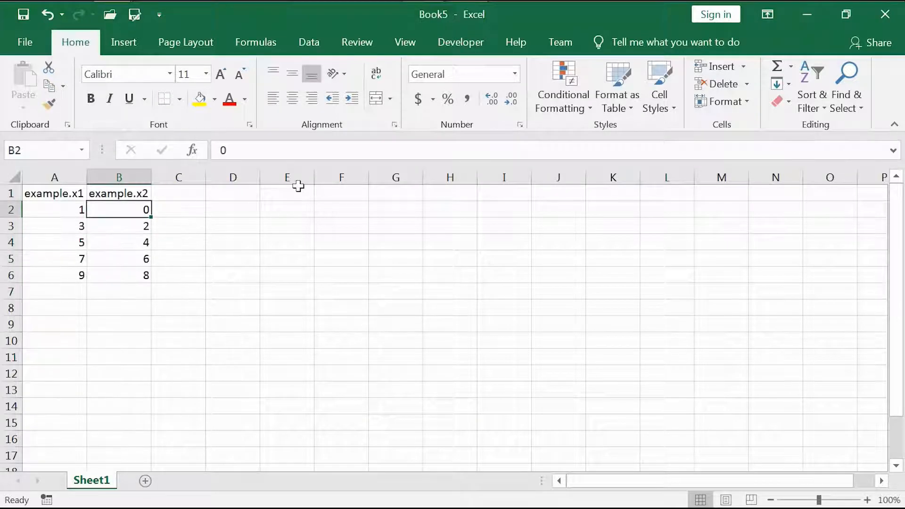
key(Left)
key(Up)
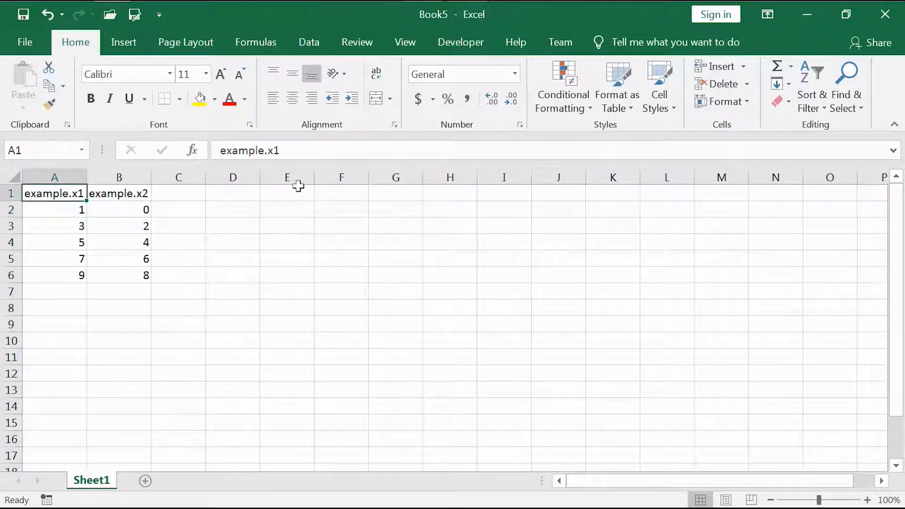
key(Right)
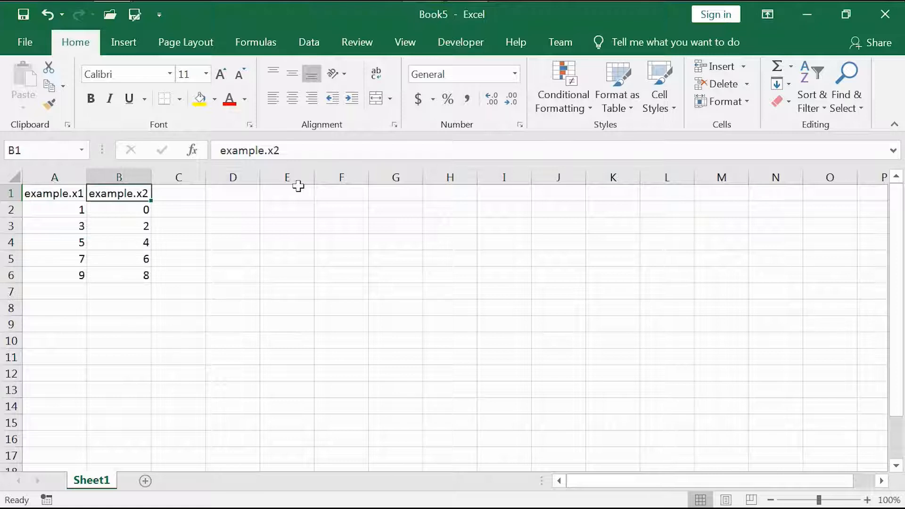
key(Left)
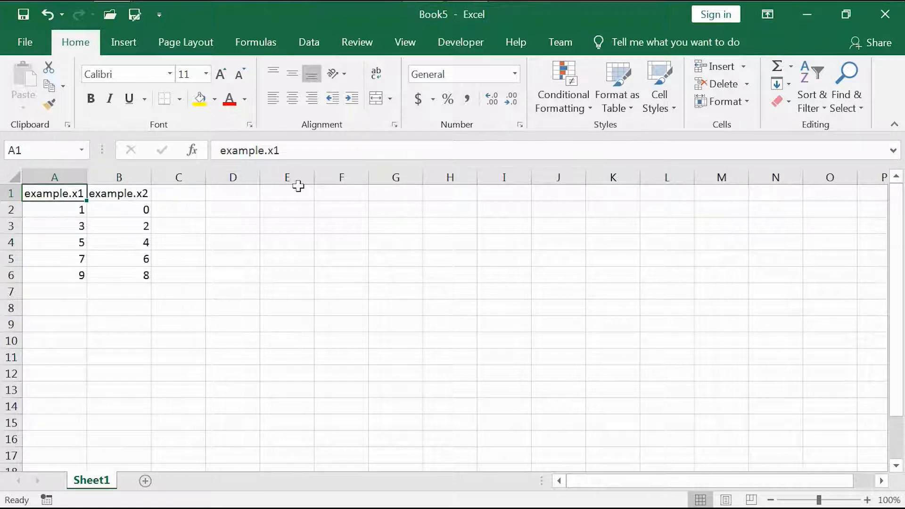
Start saving the workbook to the Desktop under the file name example_samples.
key(alt)
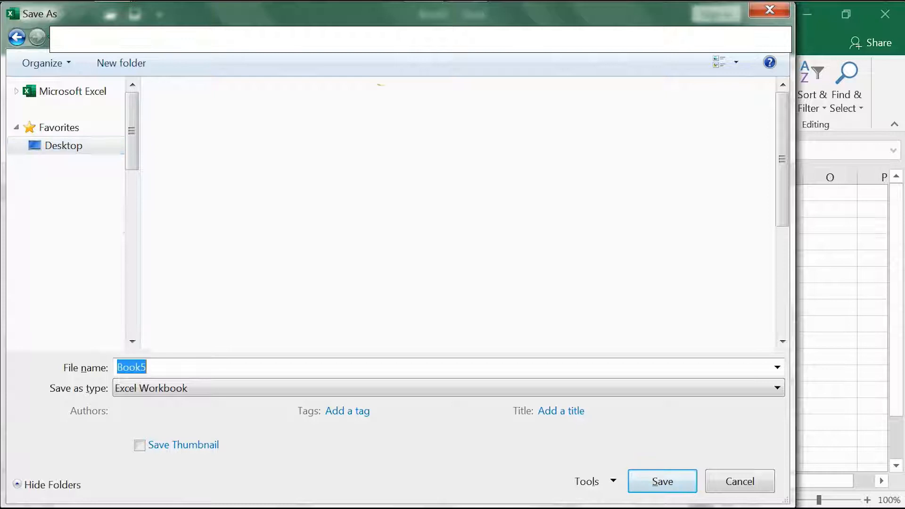
text(e)
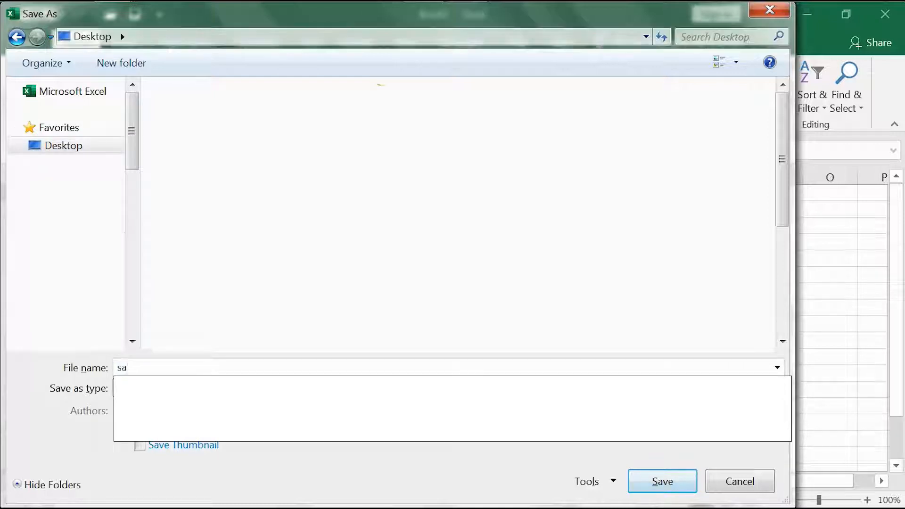
text(xample_sam)
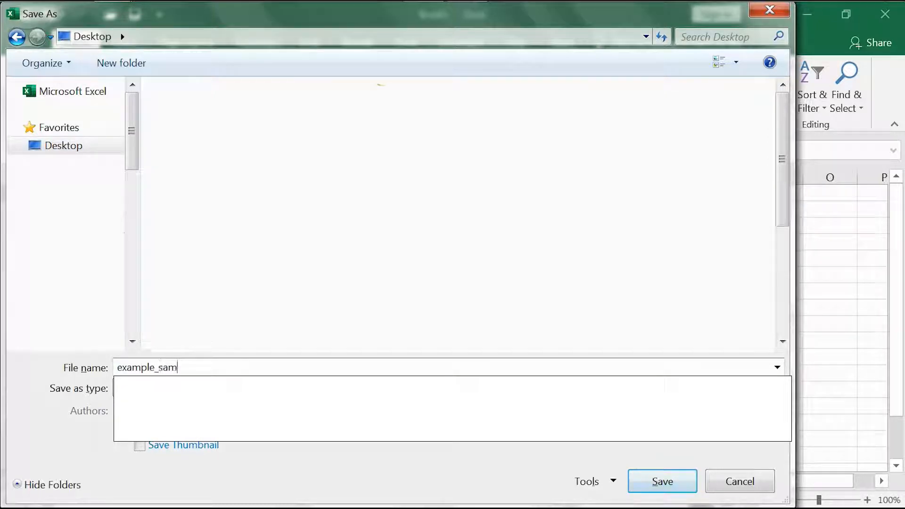
text(ples)
Set the file type to CSV (MS-DOS), save the sample file, and agree to keep that format.
key(Tab)
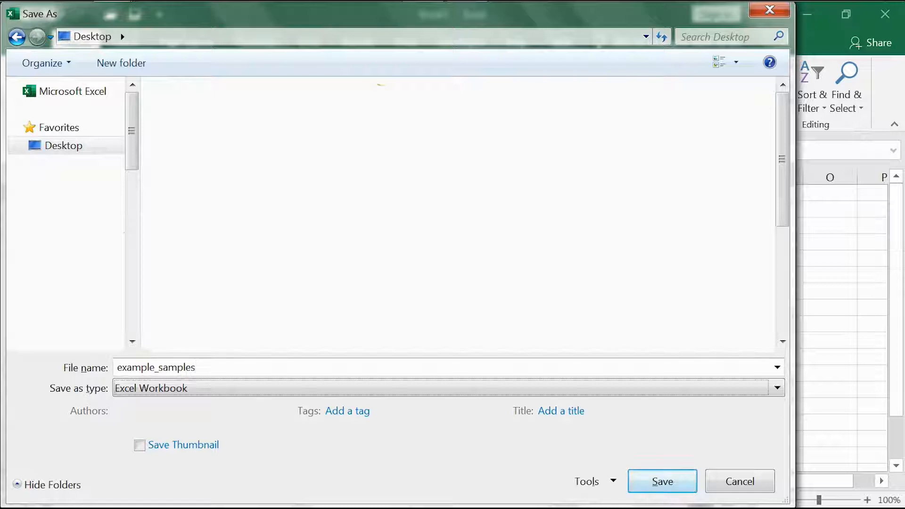
click(298, 388)
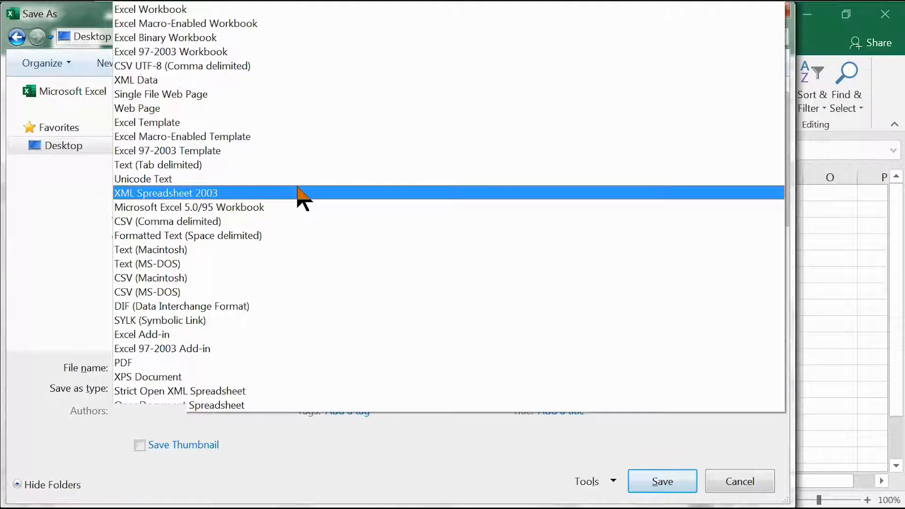
key(Down)
key(Down)
key(Down)
key(Down)
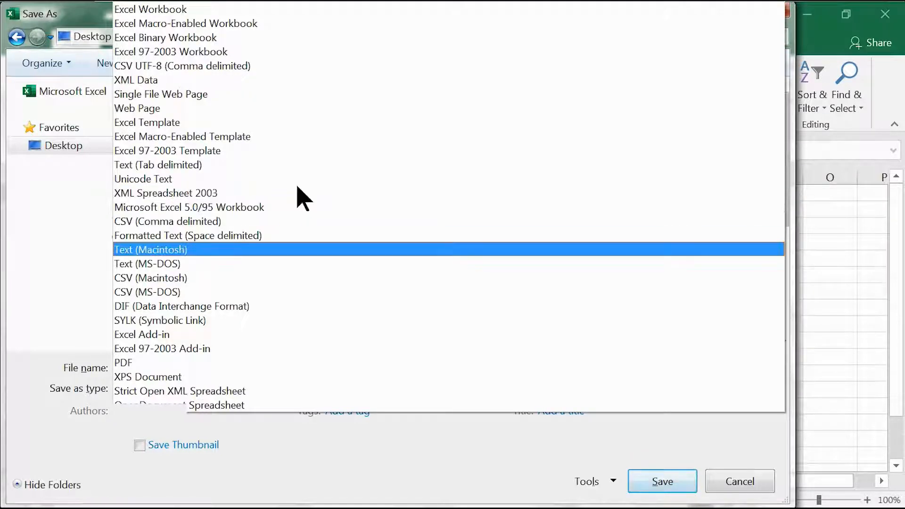
key(Down)
key(Down)
key(Down)
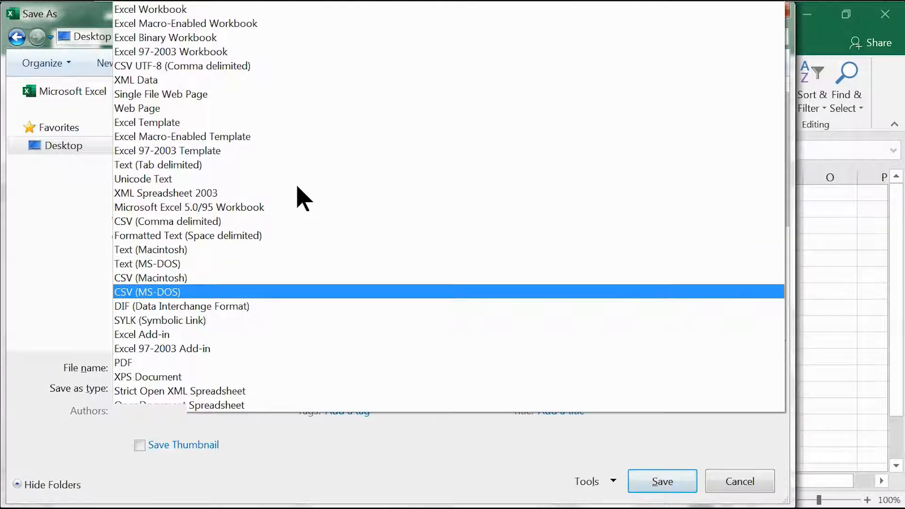
key(Return)
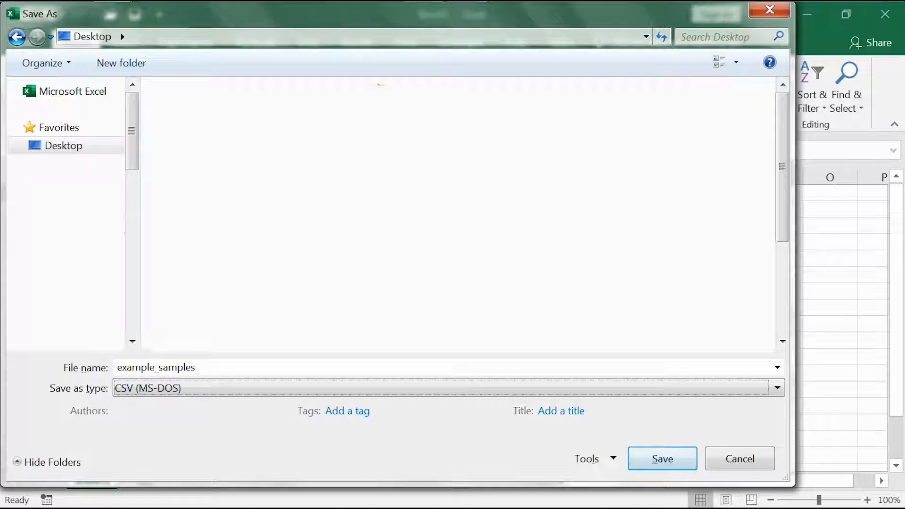
key(shift+Tab)
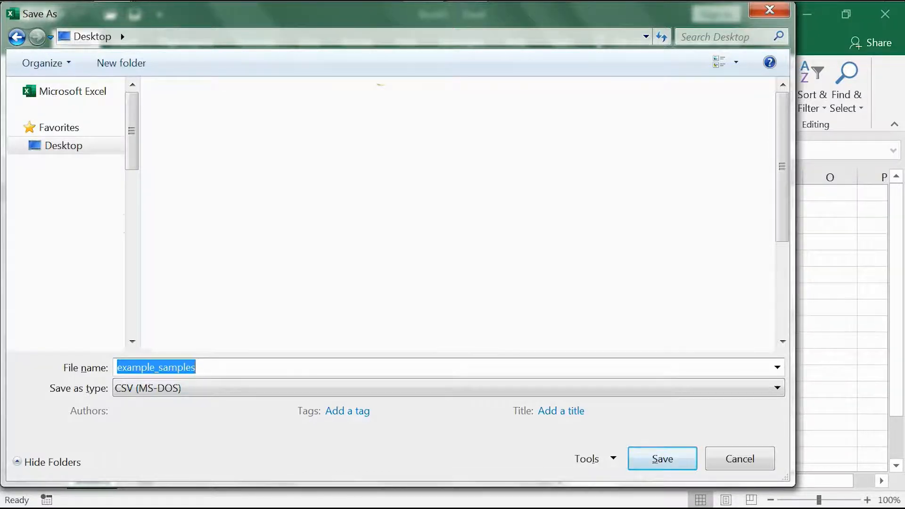
key(Return)
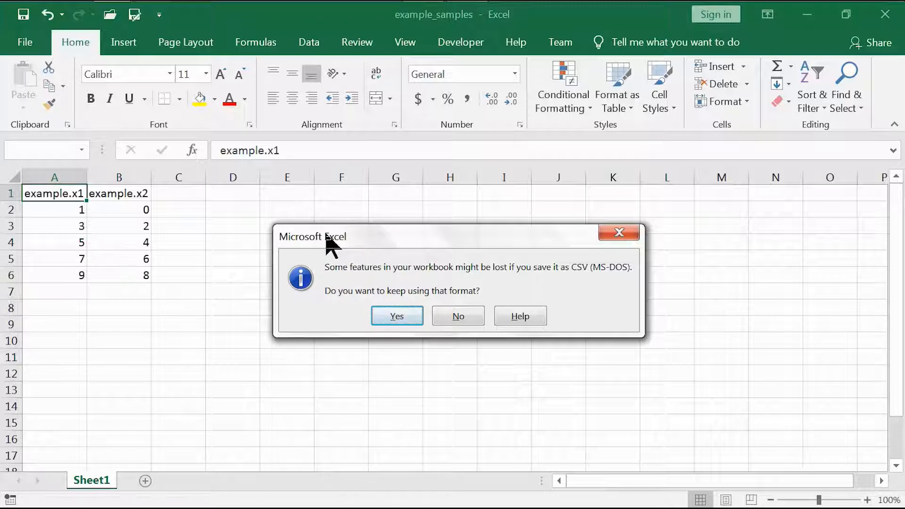
click(397, 316)
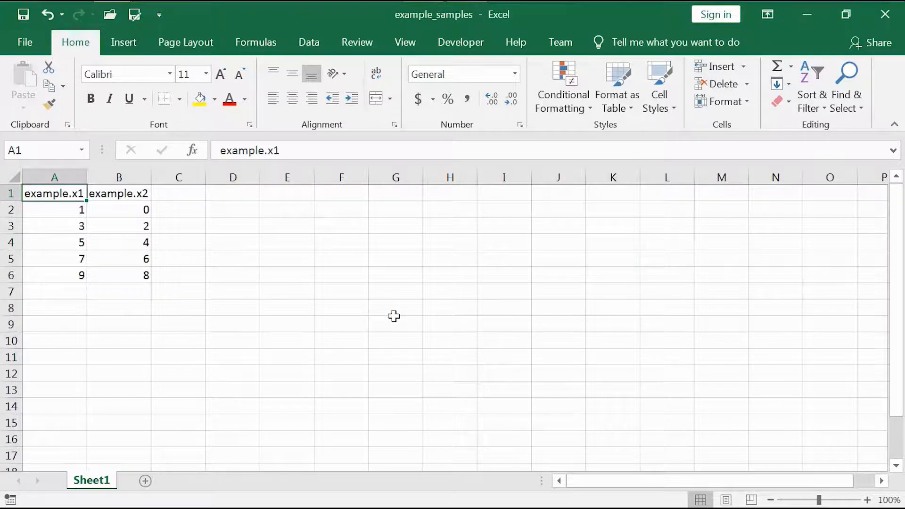
Switch to FOQUS and delete the Monte Carlo ensemble from the simulation ensembles list.
key(alt+Tab)
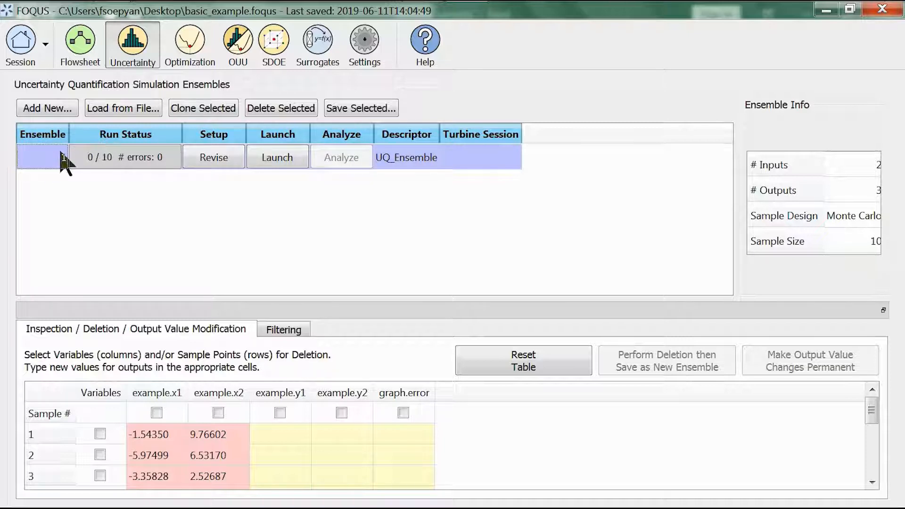
click(286, 113)
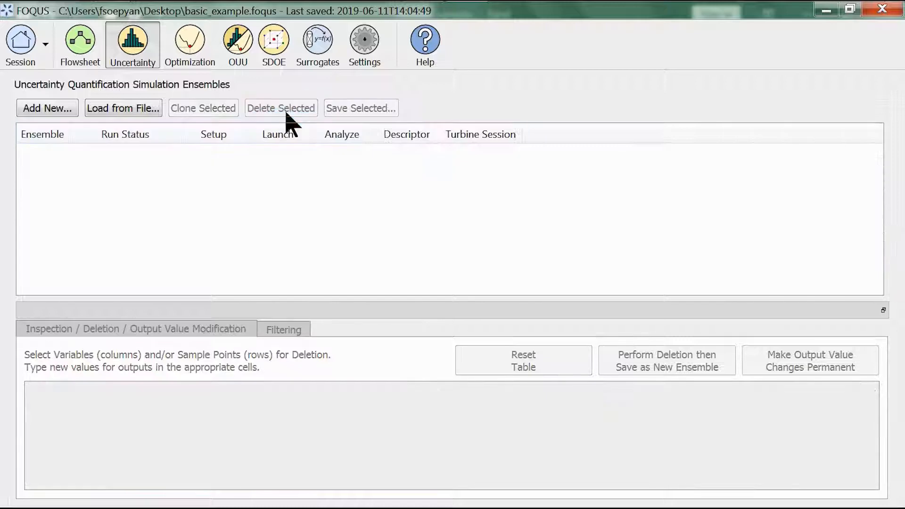
Add a new simulation ensemble that uses the flowsheet and loads all samples from a single file.
click(46, 109)
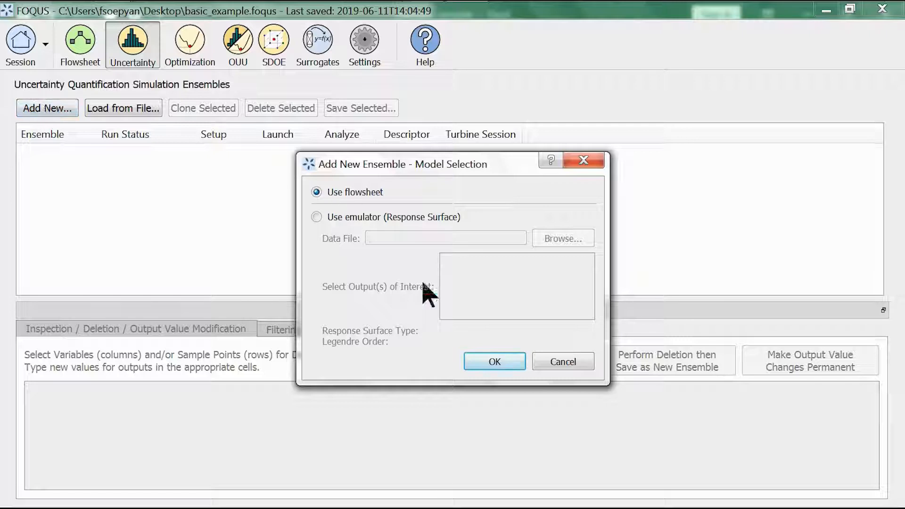
click(486, 363)
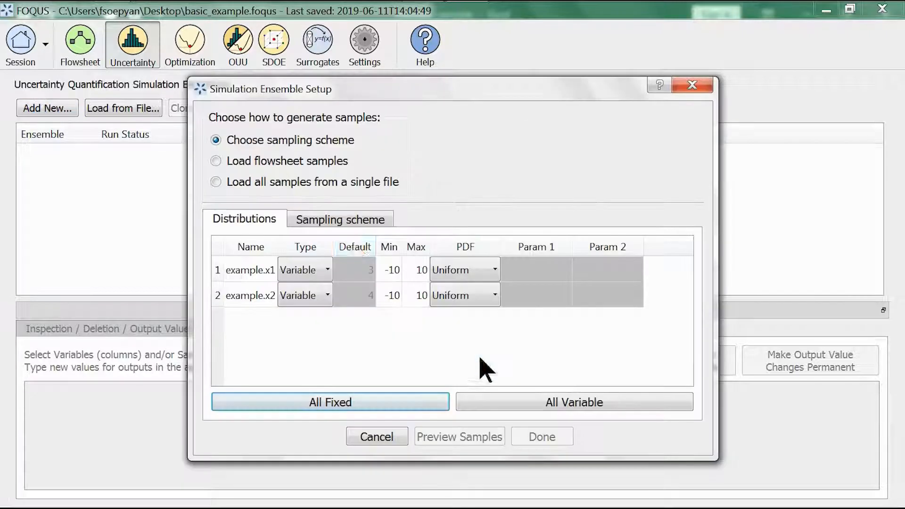
click(292, 183)
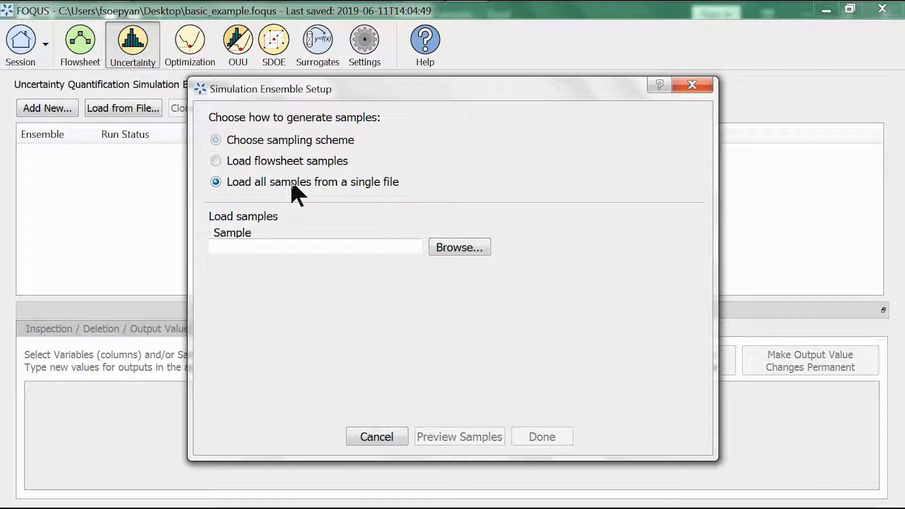
Load example_samples from the Desktop as the sample file, using the CSV (Comma delimited) file type.
click(441, 251)
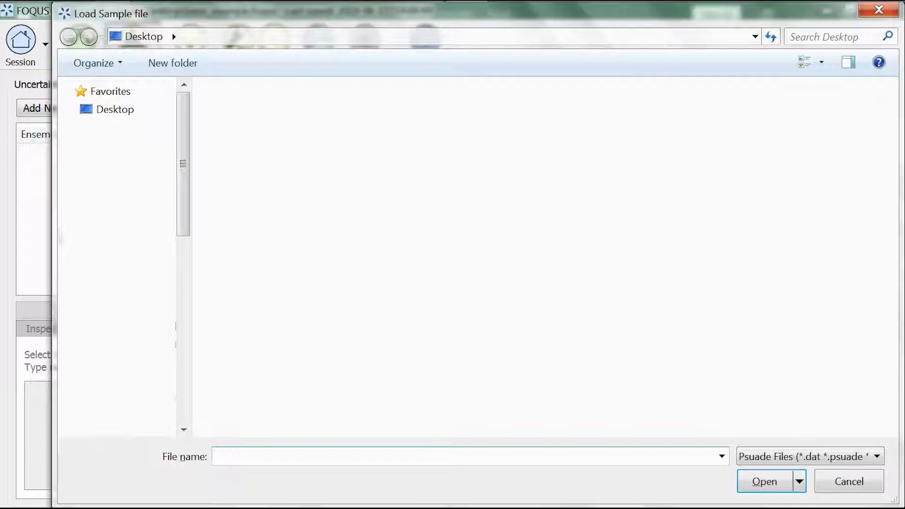
click(116, 111)
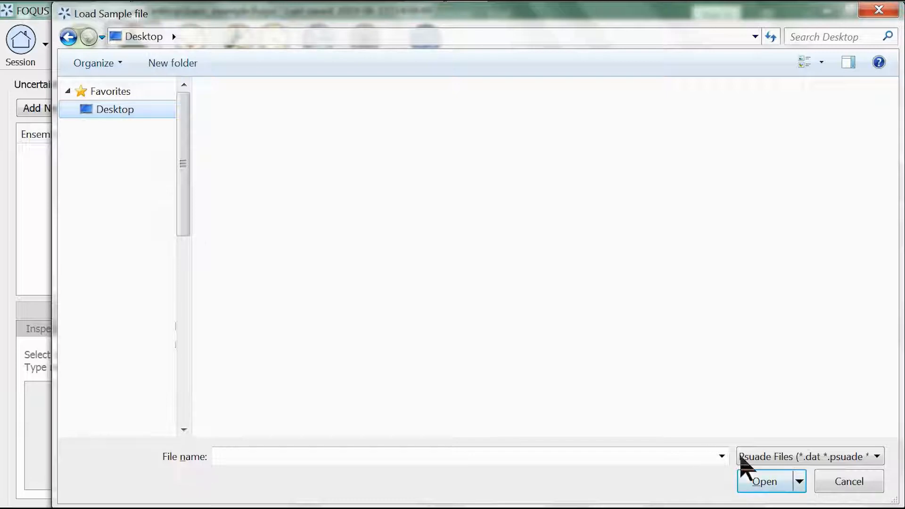
click(747, 460)
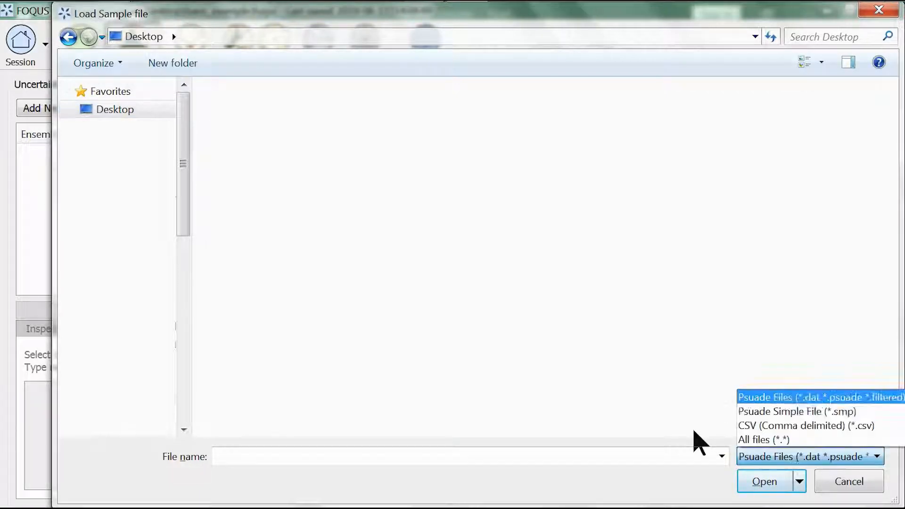
key(Down)
key(Down)
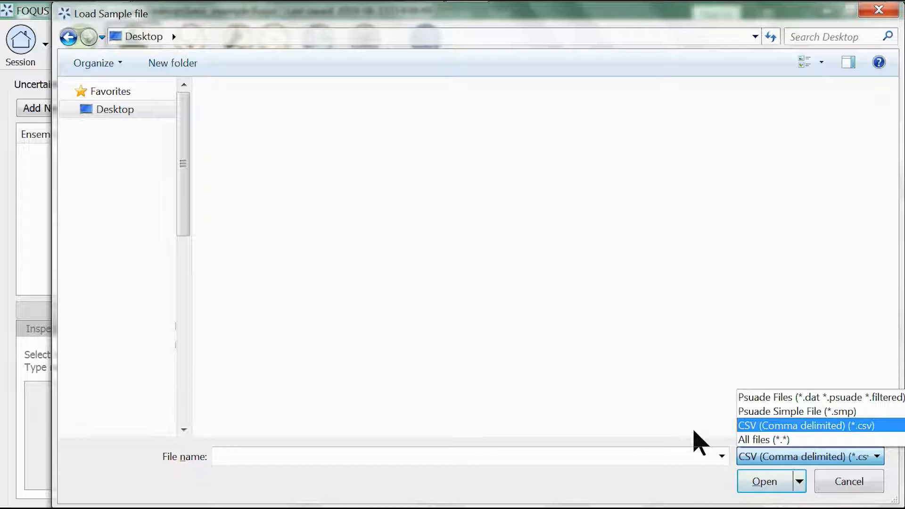
key(Return)
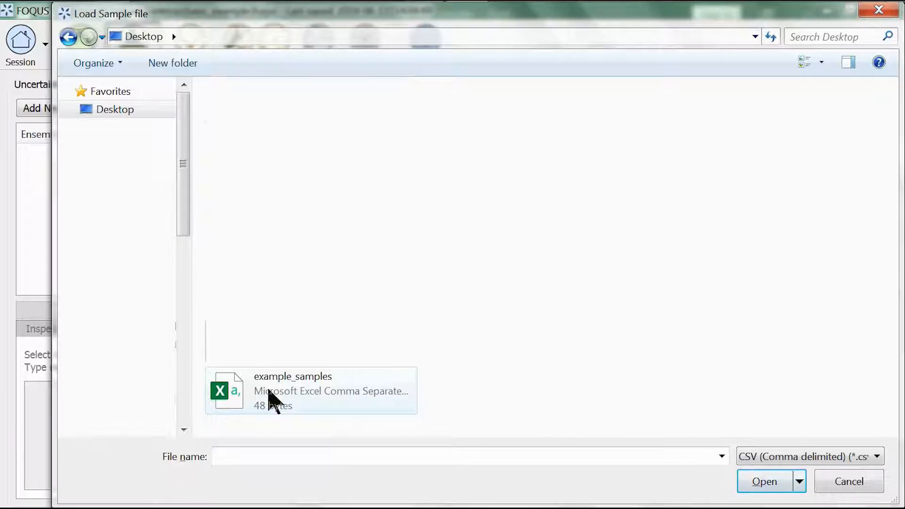
click(271, 400)
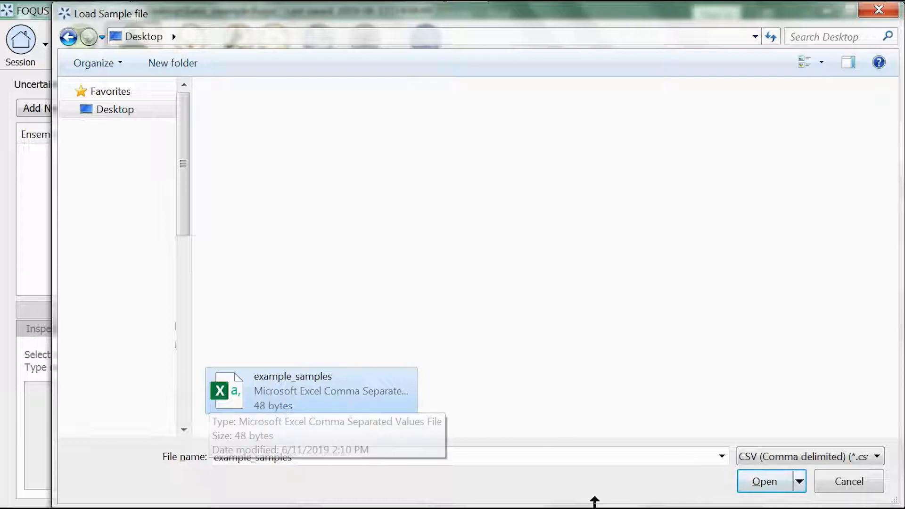
click(777, 486)
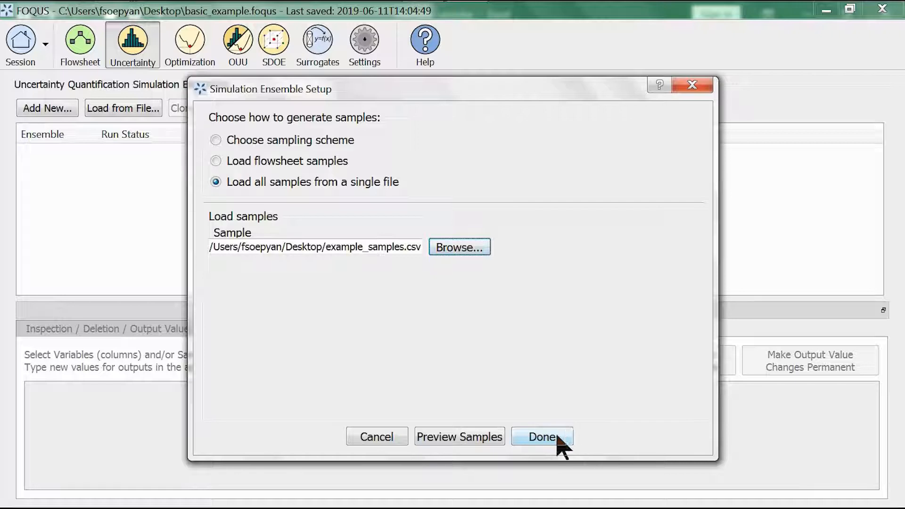
Preview the loaded samples and go through the values of example.x1 and example.x2.
click(476, 440)
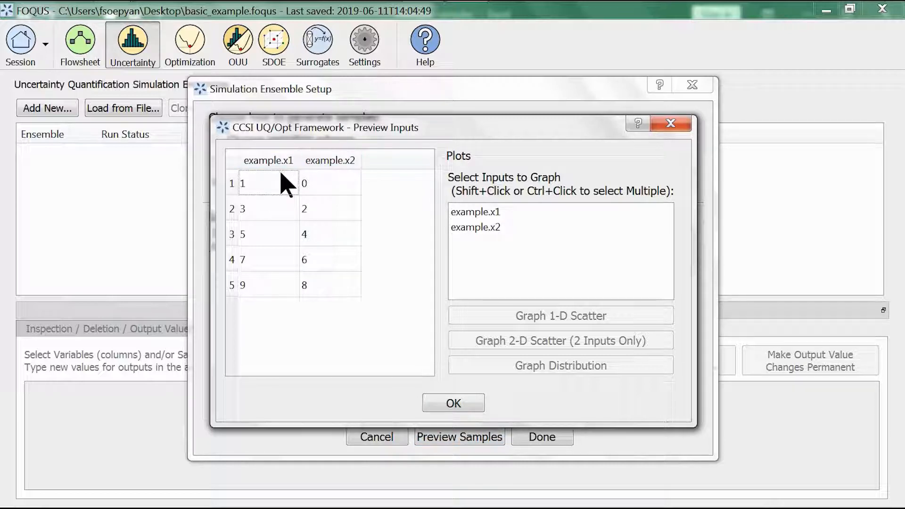
key(Down)
key(Down)
key(Down)
key(Down)
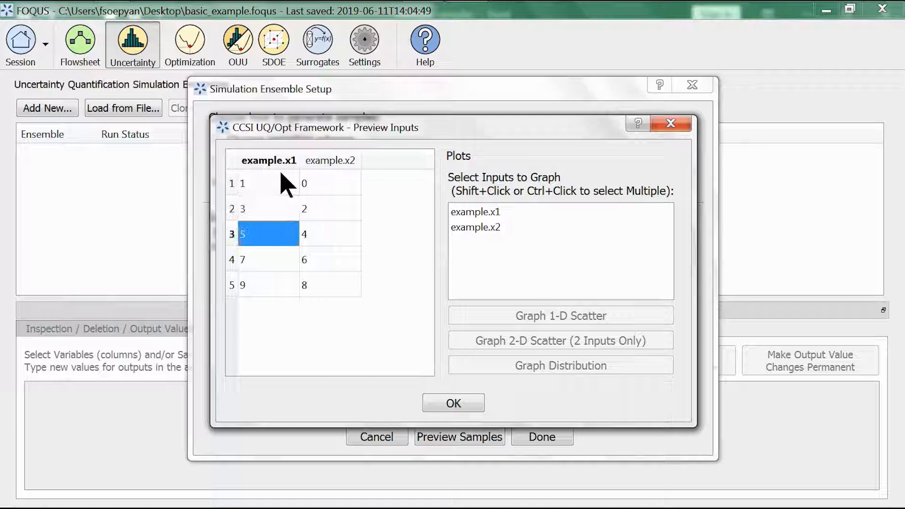
key(Up)
key(Up)
key(Up)
key(Up)
key(Right)
key(Down)
key(Down)
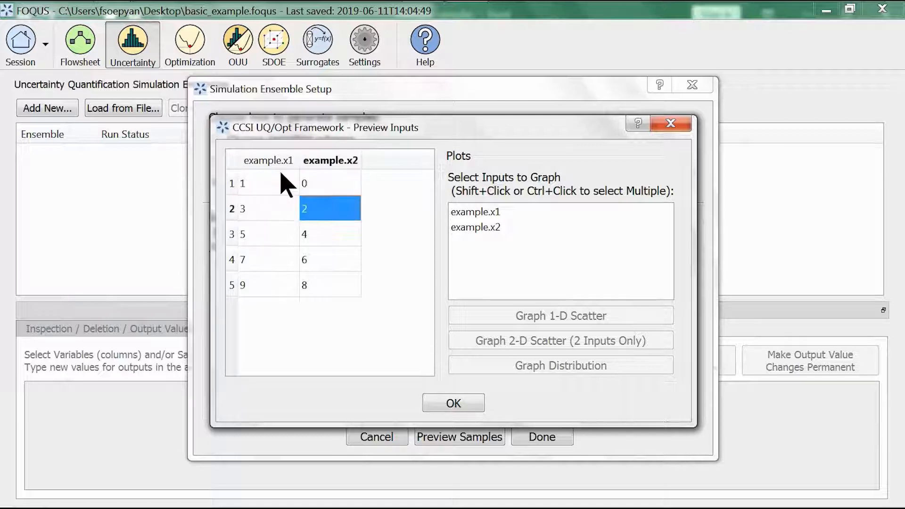
key(Down)
key(Down)
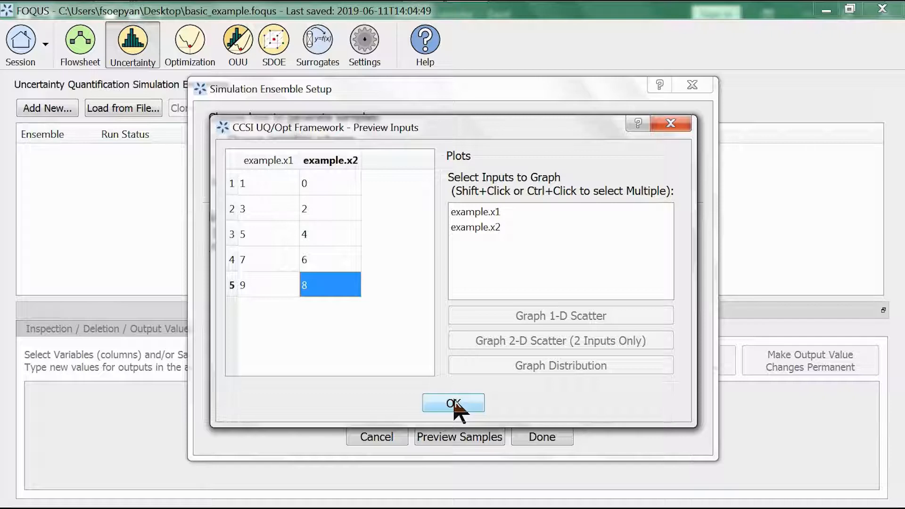
View the 1-D scatter plots of example.x1 and example.x2 one at a time, closing each plot.
click(508, 213)
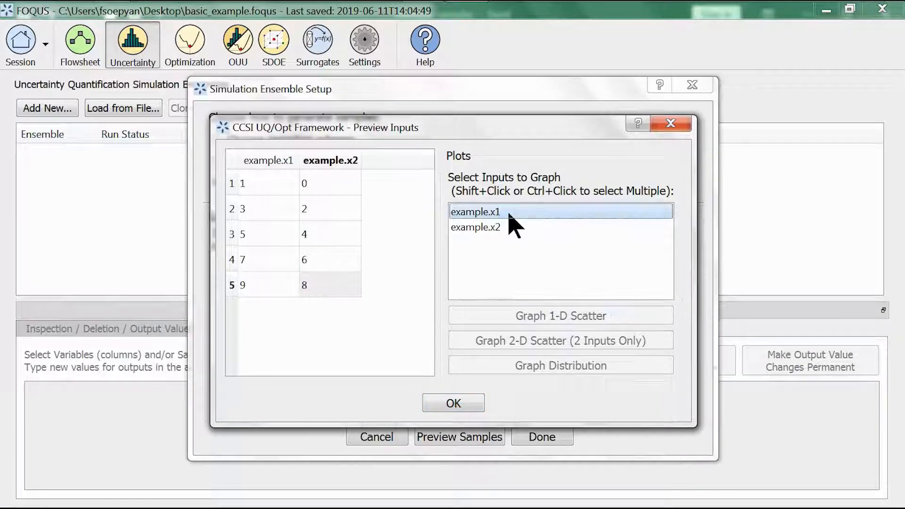
click(519, 317)
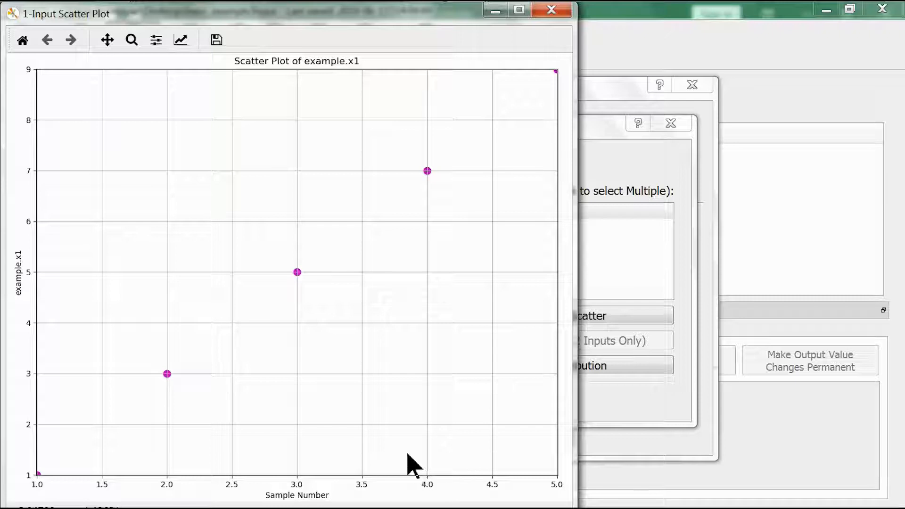
click(548, 19)
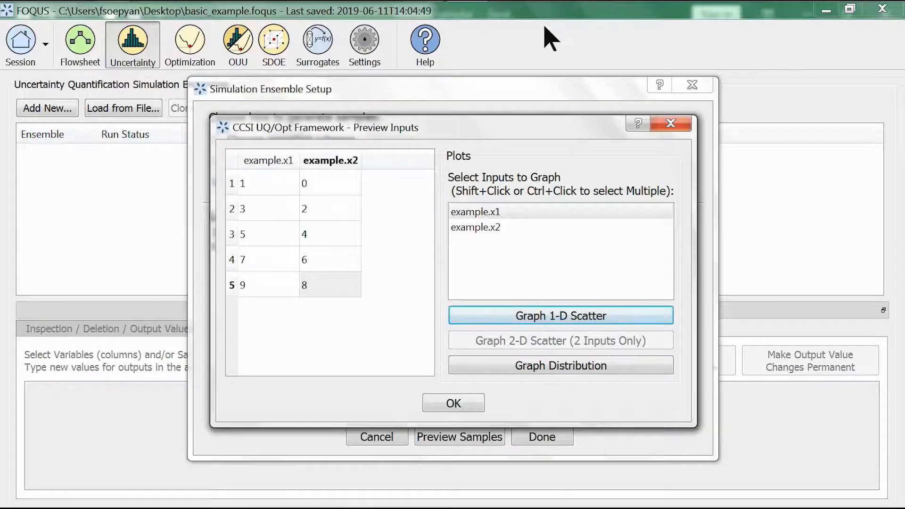
click(485, 229)
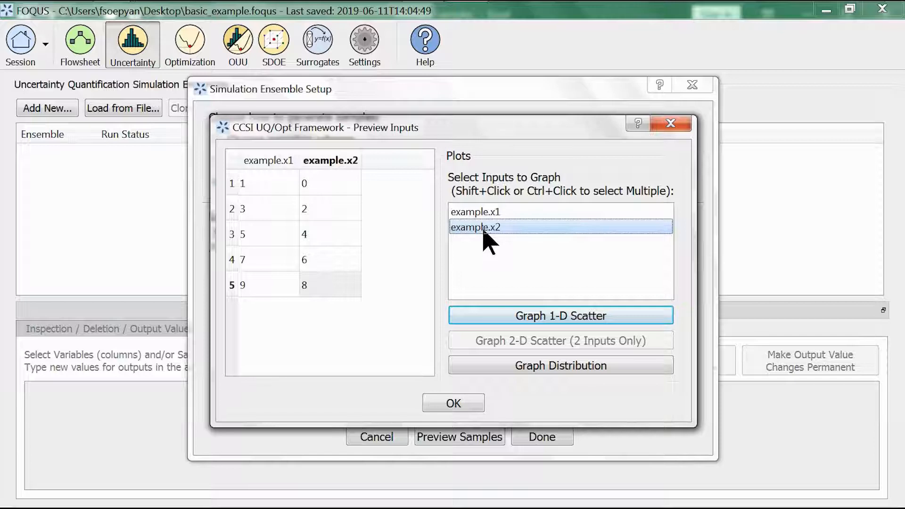
click(504, 315)
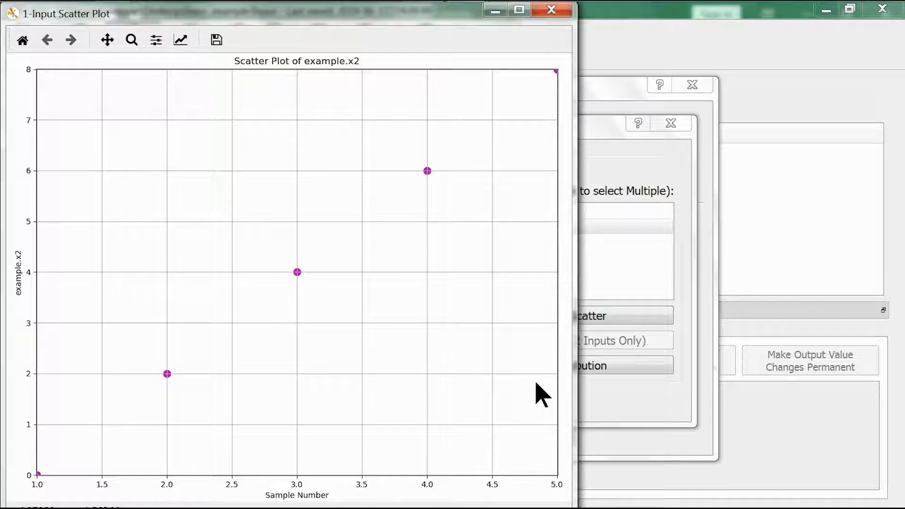
click(551, 10)
View the 2-D scatter plot of example.x1 and example.x2 together, and close it.
ctrl+click(498, 211)
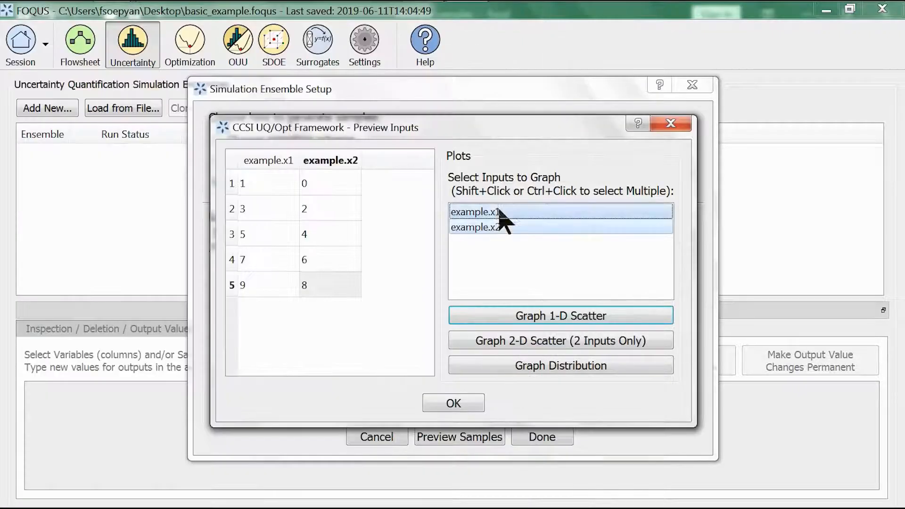
click(498, 212)
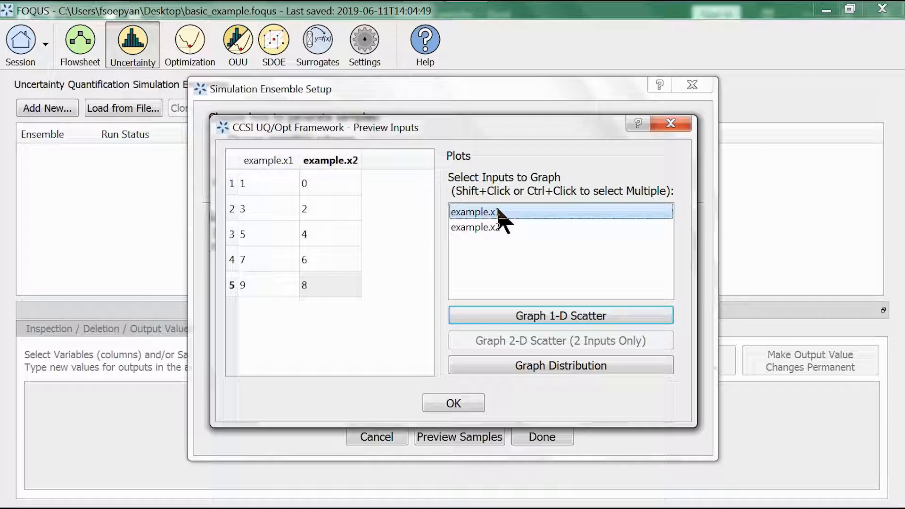
ctrl+click(505, 227)
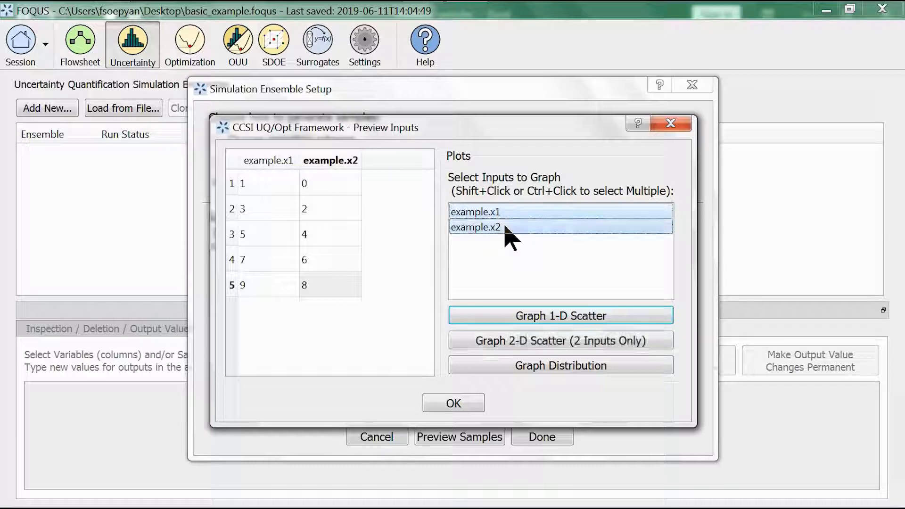
click(522, 351)
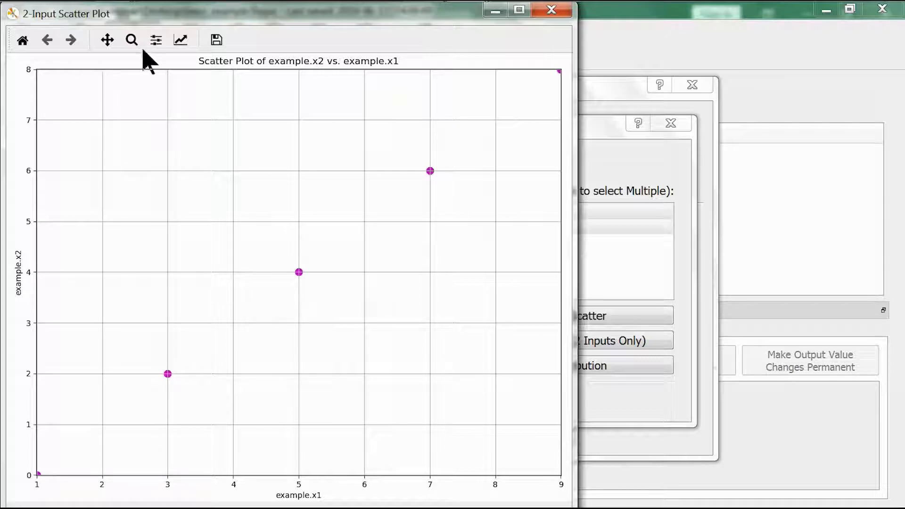
key(alt+F4)
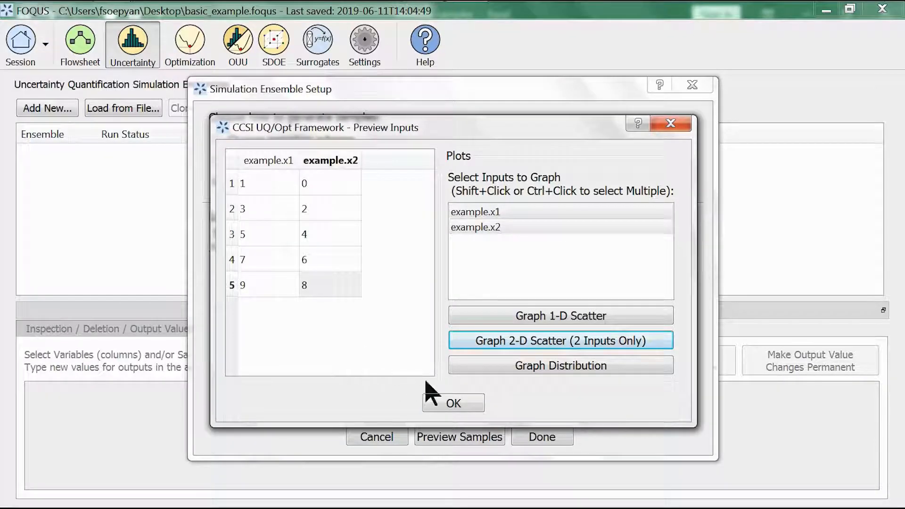
Finish the ensemble setup from the sample preview and launch the ensemble's runs, dismissing the completion notice.
click(465, 406)
click(537, 439)
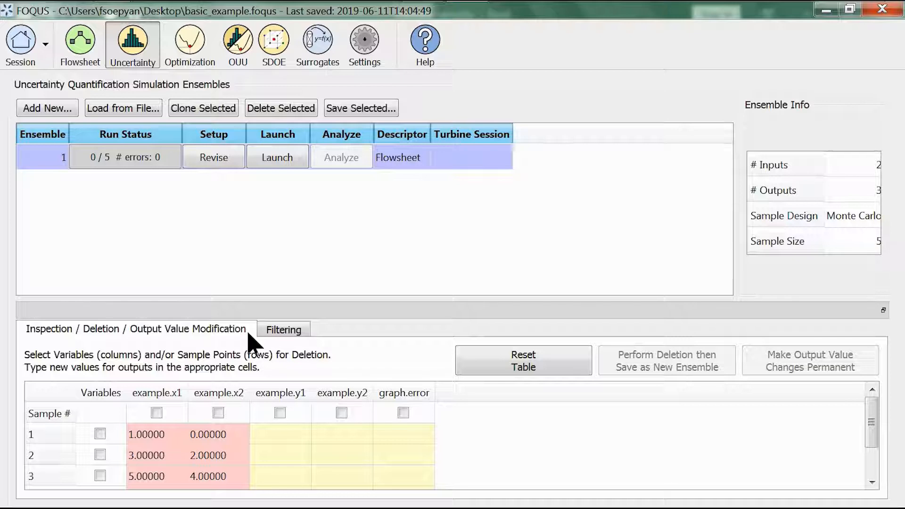
click(279, 158)
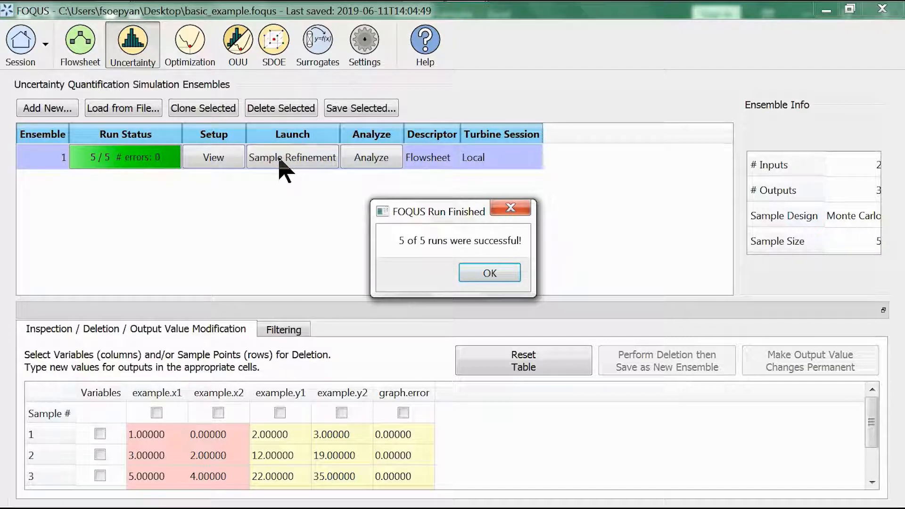
click(491, 274)
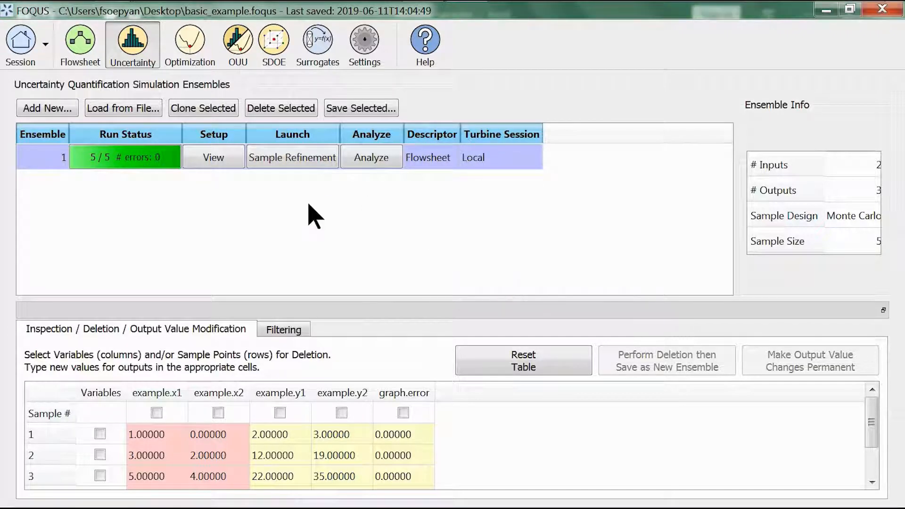
Open the flowsheet's Results and Filtering table and widen its set and result columns.
click(90, 59)
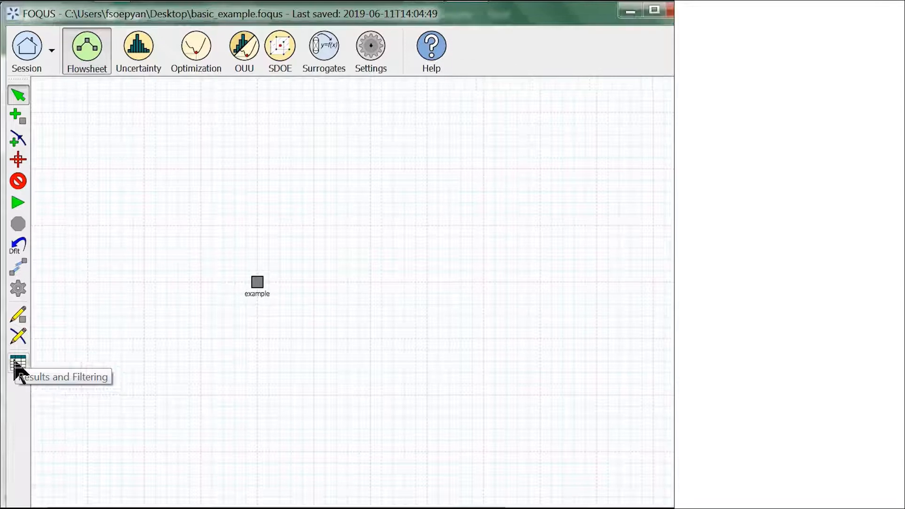
click(14, 361)
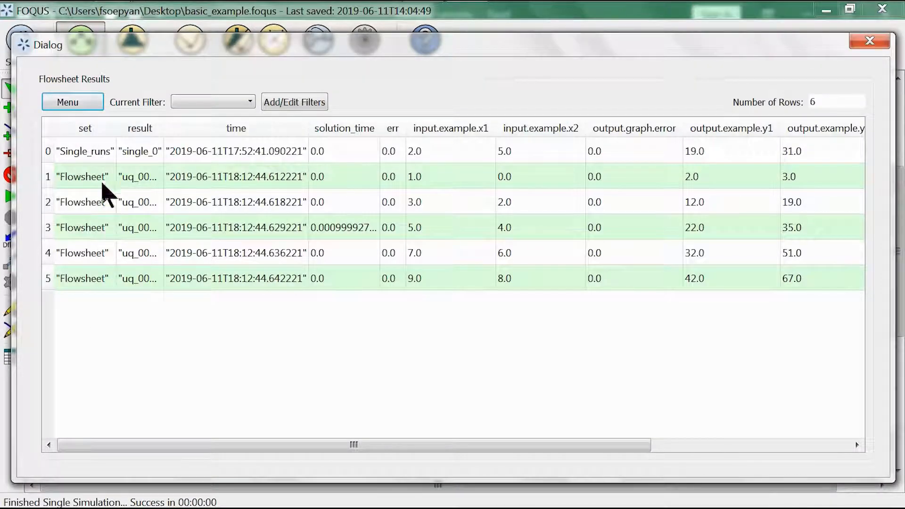
drag(117, 128, 258, 137)
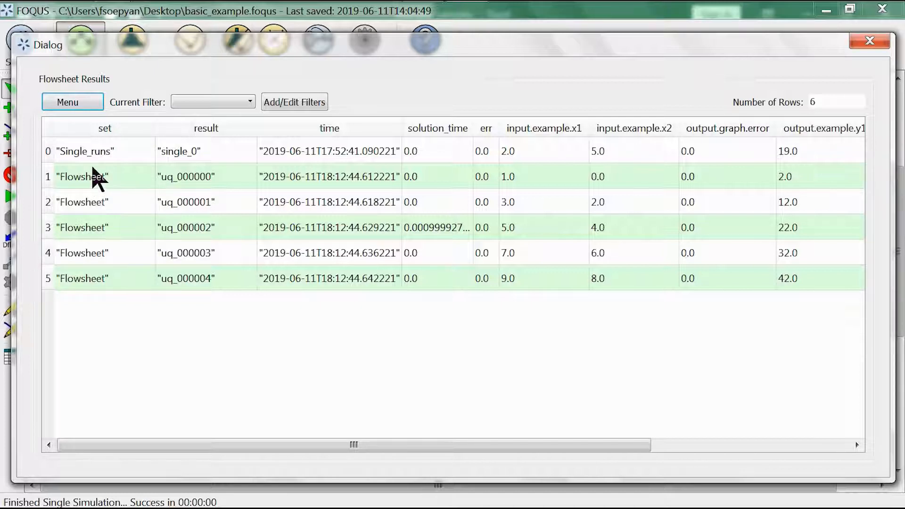
Examine the export options available for the flowsheet results.
click(89, 106)
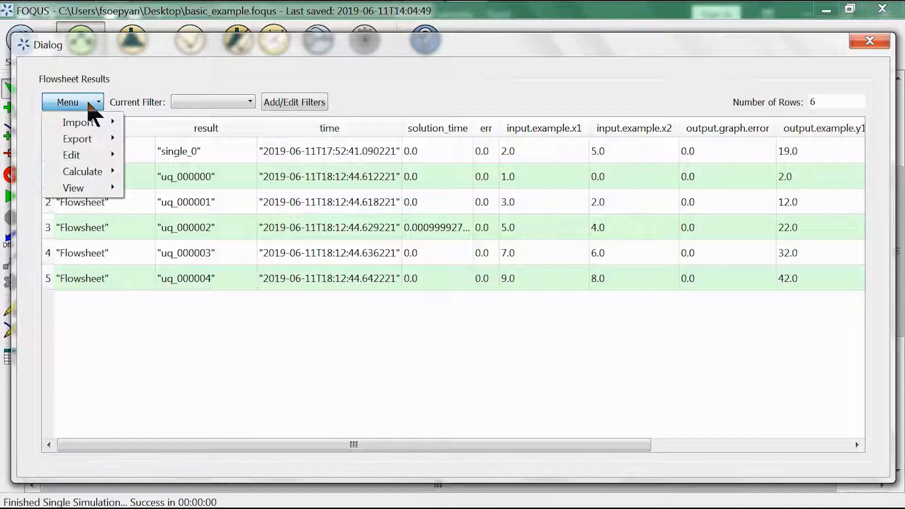
mouse_move(90, 139)
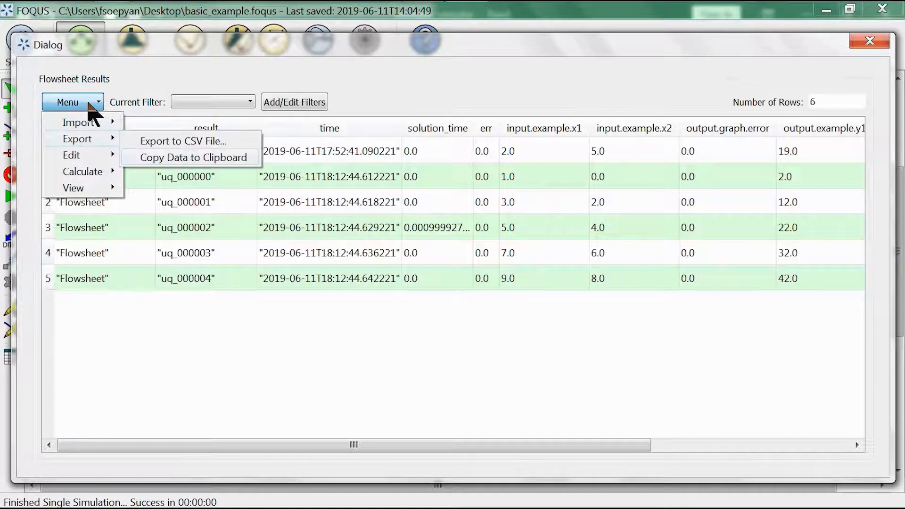
click(89, 103)
click(89, 103)
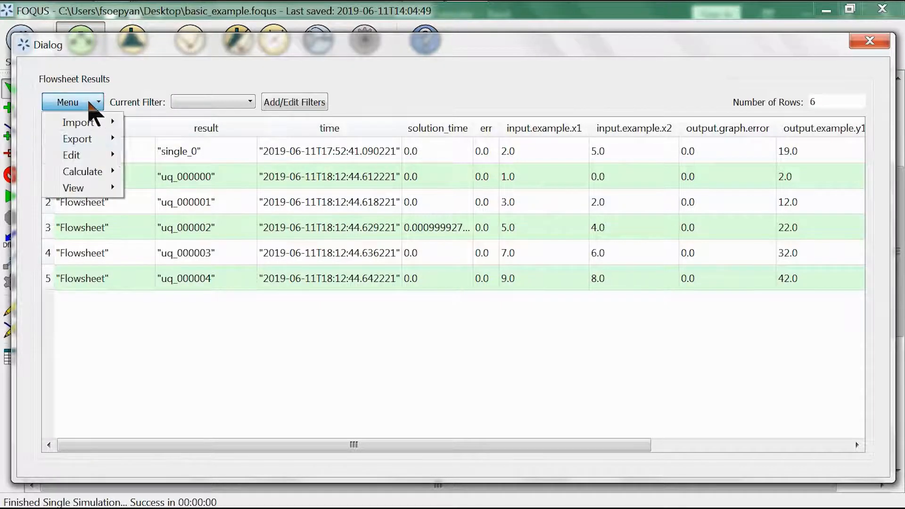
mouse_move(90, 139)
click(89, 103)
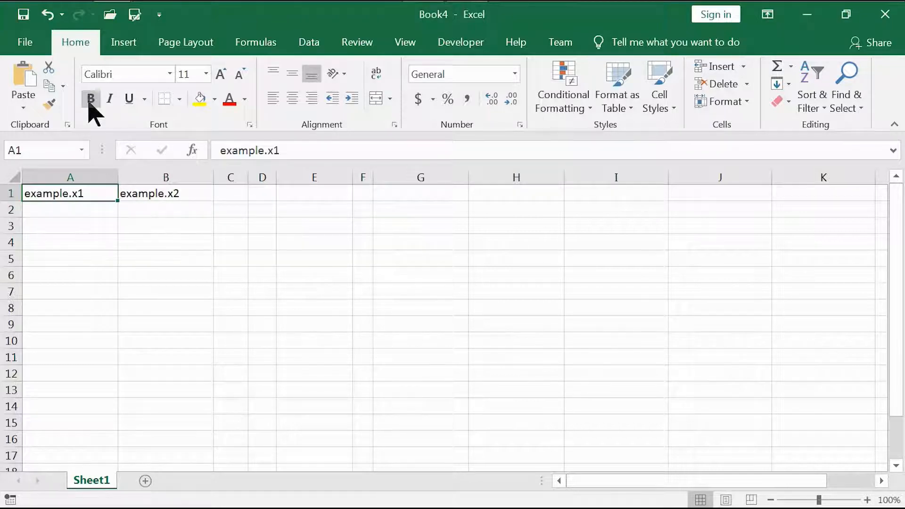
Clear the example.x1 and example.x2 headers from the Excel sheet and paste the copied flowsheet results starting at cell A1.
key(shift+Right)
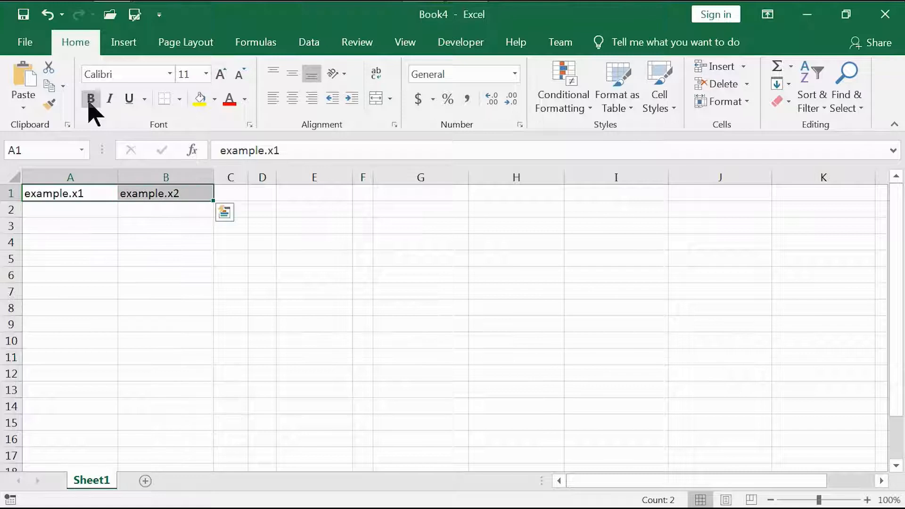
key(Delete)
key(shift+Left)
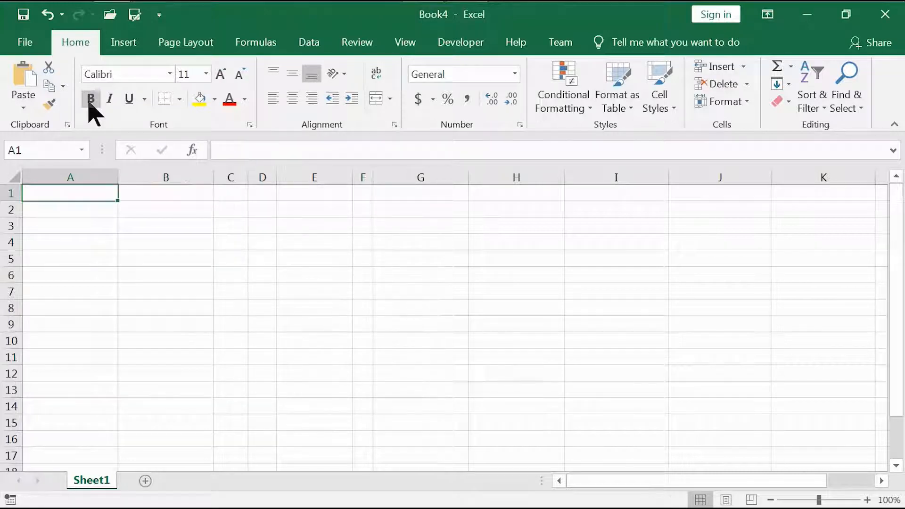
key(ctrl+v)
Delete the Single_runs row, row 2, from the pasted results.
key(Down)
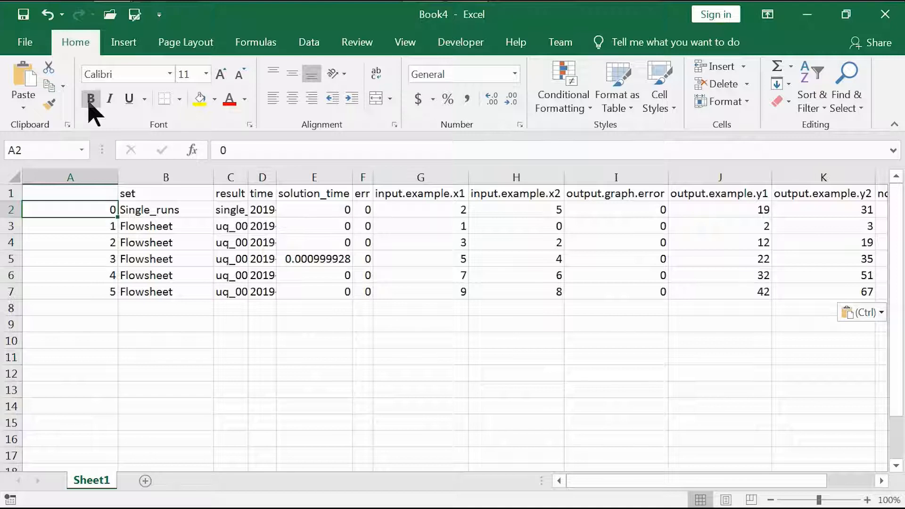
key(Right)
key(Right)
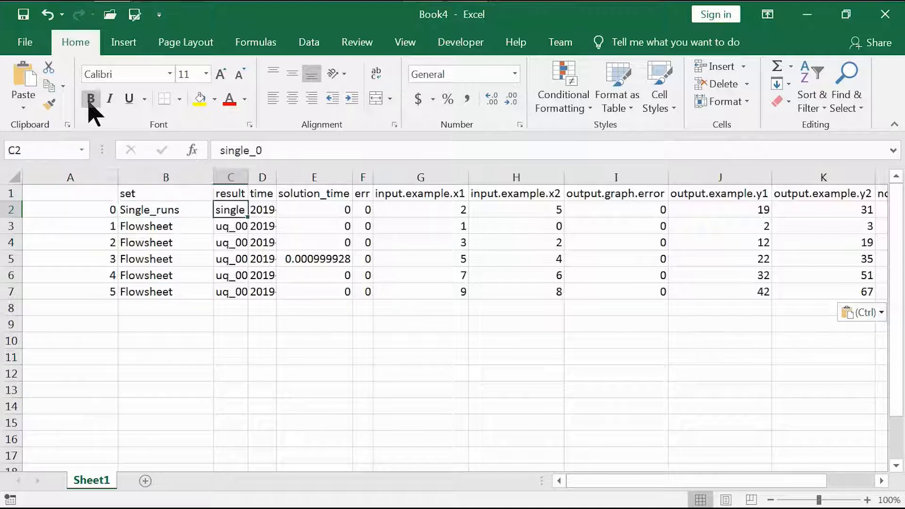
key(Left)
key(Left)
key(shift+space)
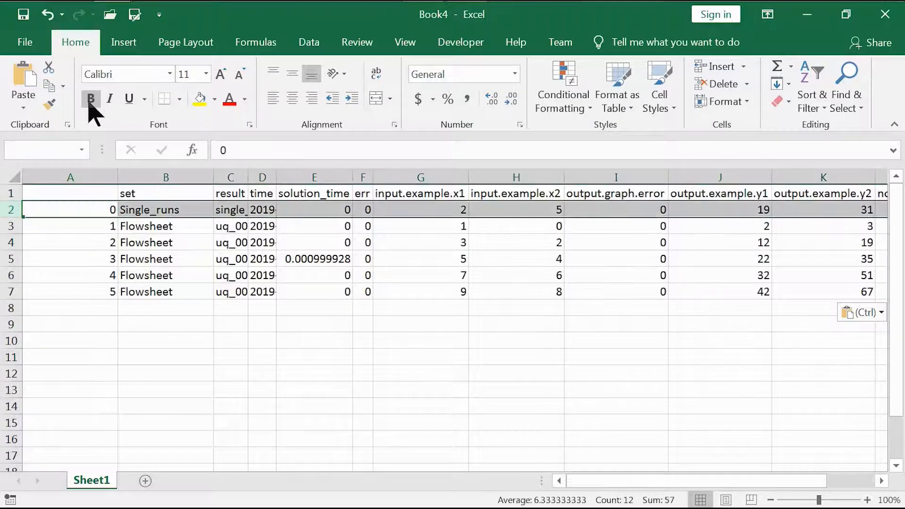
key(ctrl+minus)
Review the remaining Flowsheet run rows by selecting their index cells A2:A6.
key(Down)
key(Up)
key(shift+Down)
key(shift+Down)
key(shift+Down)
key(shift+Down)
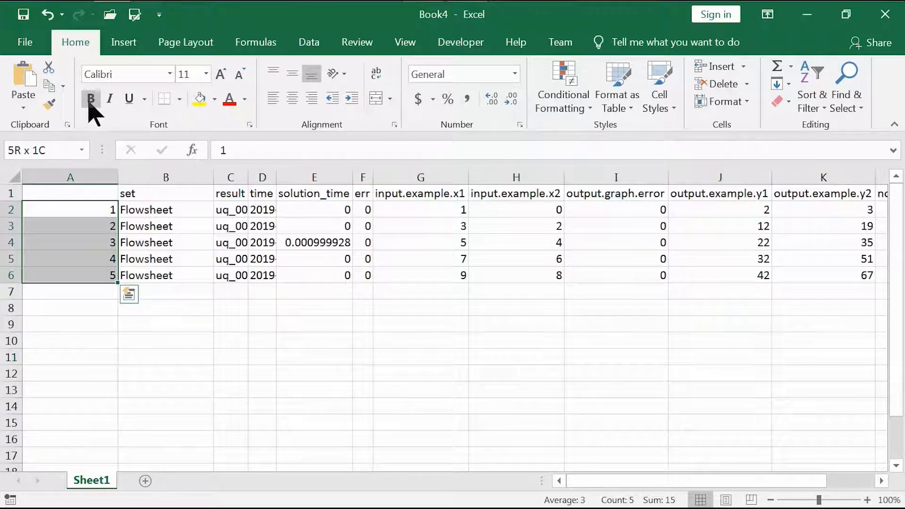
key(shift+Right)
key(Right)
key(Up)
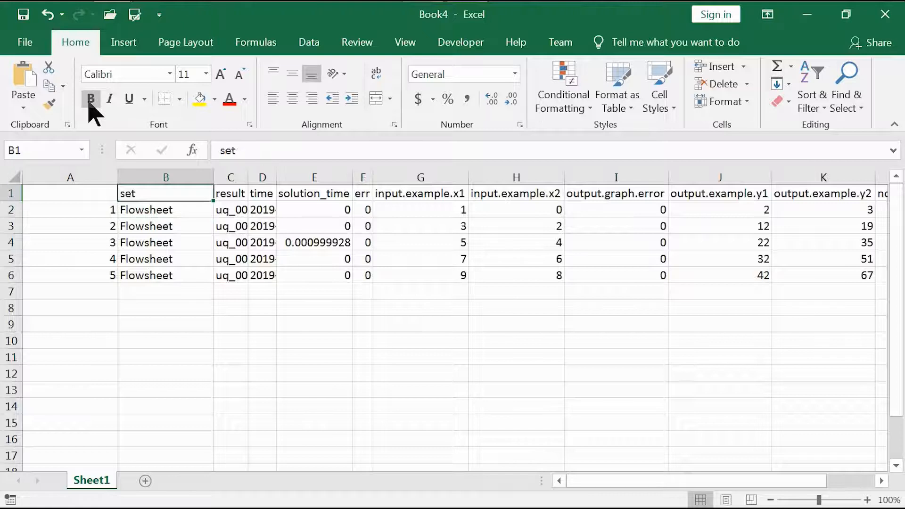
Select the input.example.x1 and input.example.x2 columns with their headers, G1:H6, to examine the sample inputs.
key(Right)
key(Right)
key(Right)
key(Right)
key(Right)
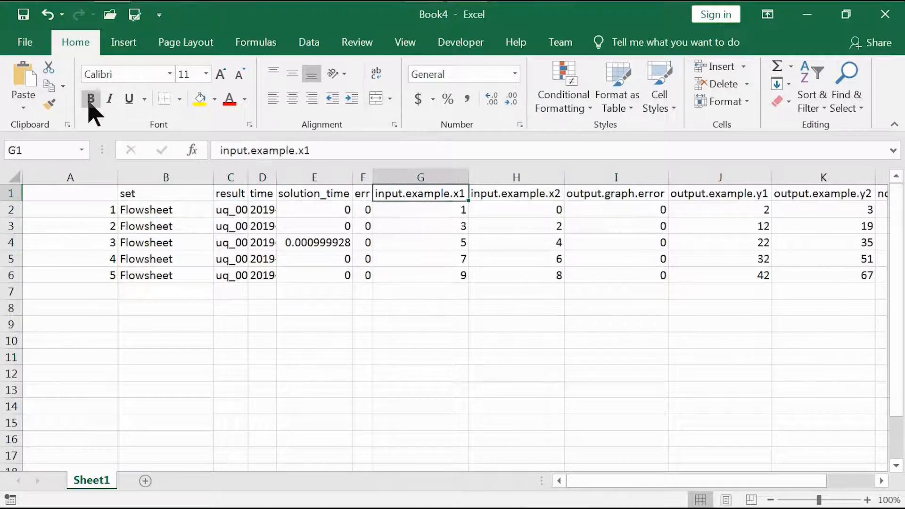
key(Right)
key(Left)
key(shift+Right)
key(shift+Down)
key(shift+Down)
key(shift+Down)
key(shift+Down)
key(shift+Down)
Select the output.example.y1 and output.example.y2 columns with their headers, J1:K6, to examine the run outputs.
key(Right)
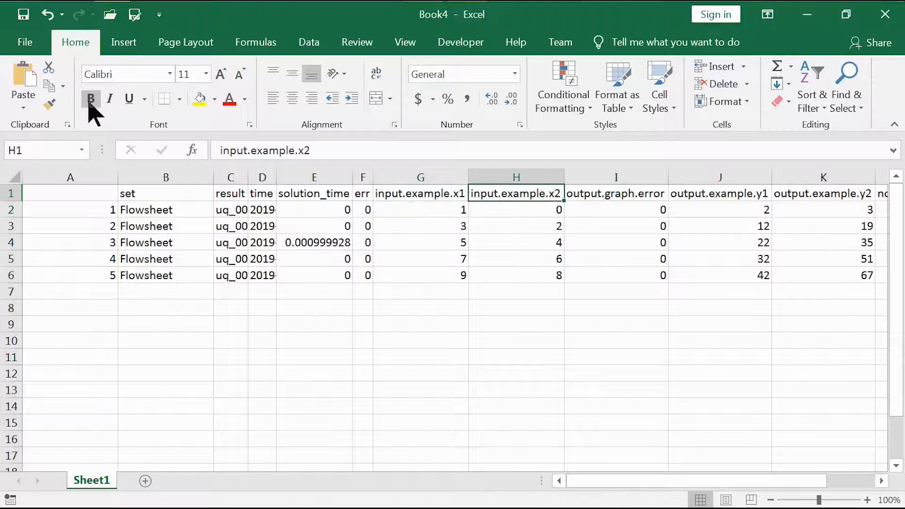
key(Right)
key(Right)
key(Right)
key(Left)
key(shift+Right)
key(shift+Down)
key(shift+Down)
key(shift+Down)
key(shift+Down)
key(shift+Down)
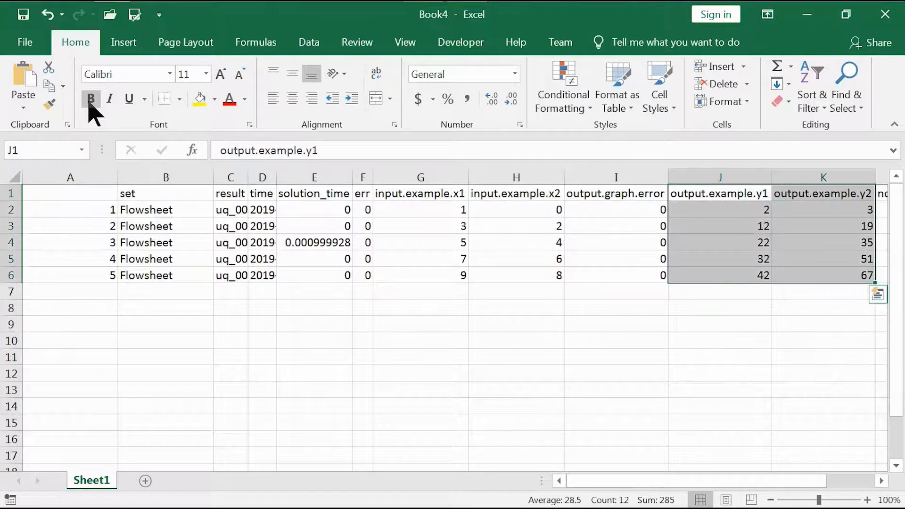